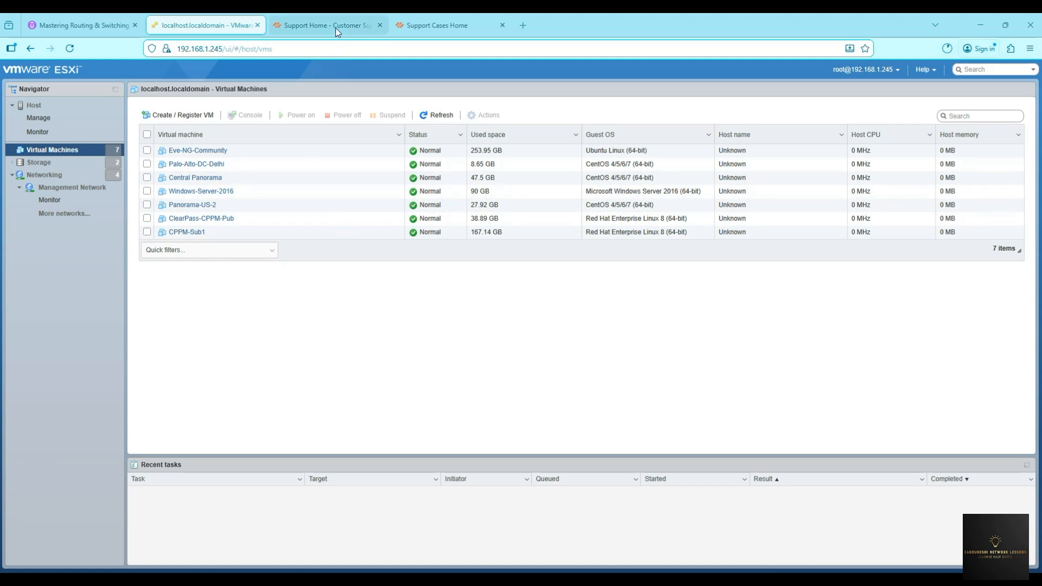
Step: Switch from the ESXi VM list to the Palo Alto 'Support Cases Home' tab
left_click(405, 25)
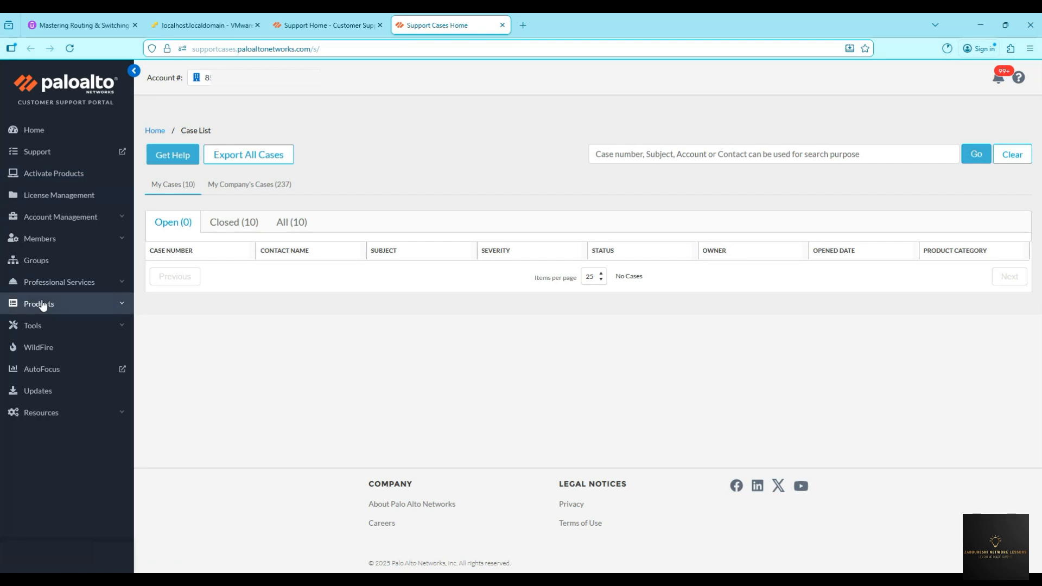
Step: Open Software Updates and filter the content type to PAN-OS for the PA-220 Platform
left_click(65, 390)
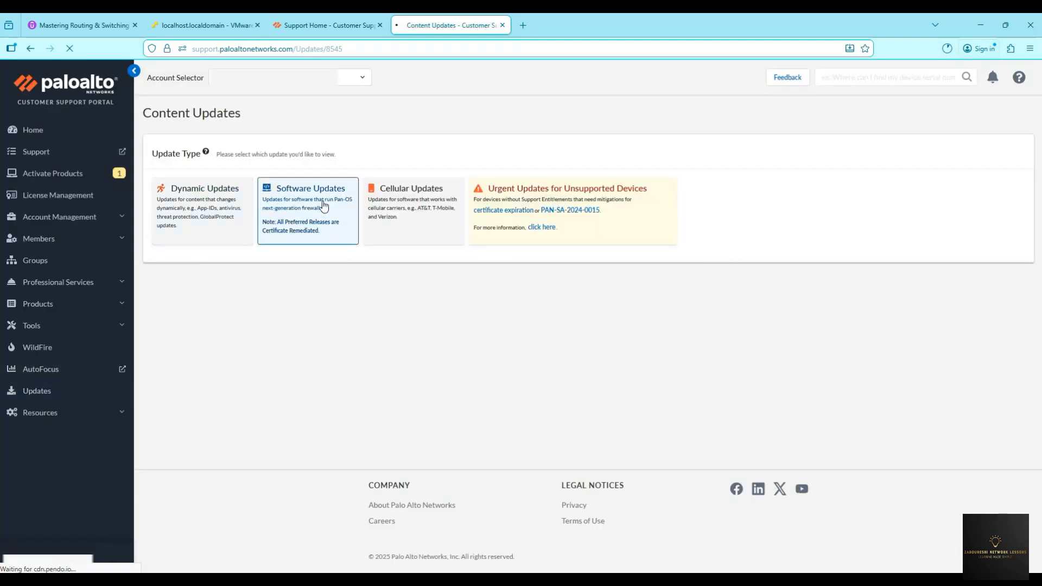
left_click(304, 220)
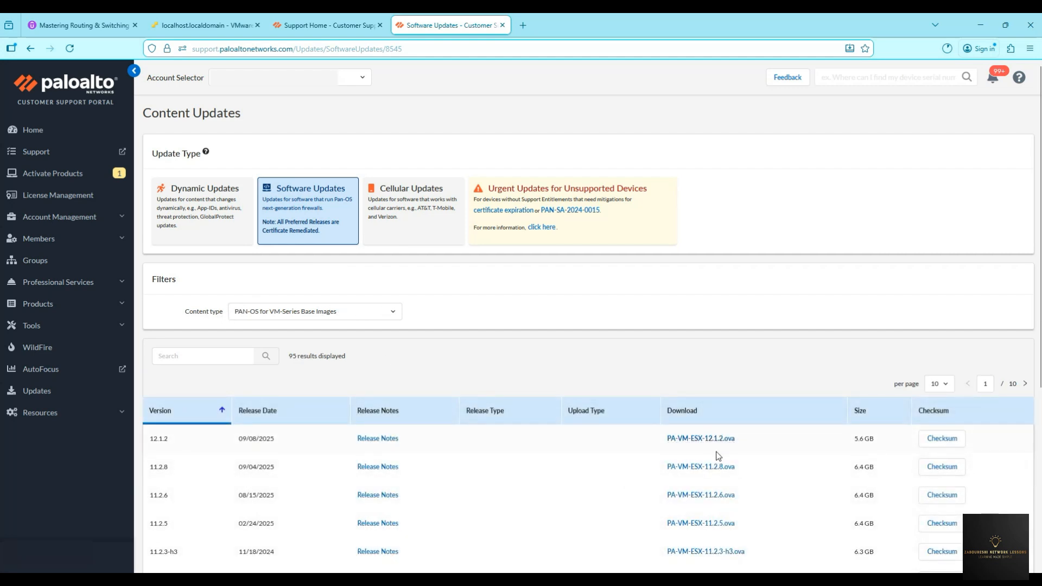
left_click(393, 311)
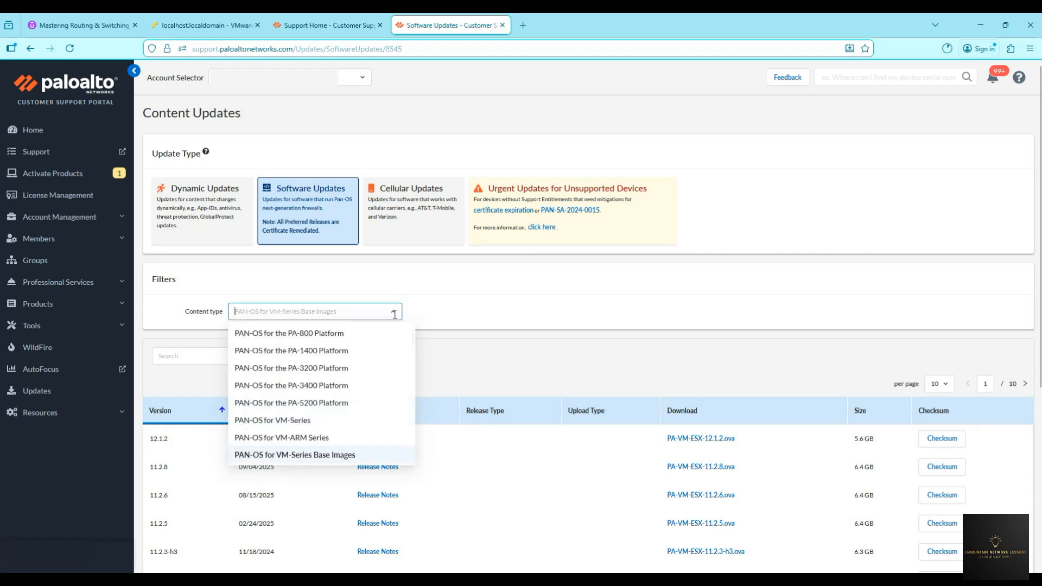
scroll(348, 369, "down", 3)
scroll(348, 382, "up", 5)
scroll(356, 378, "down", 12)
scroll(355, 377, "up", 12)
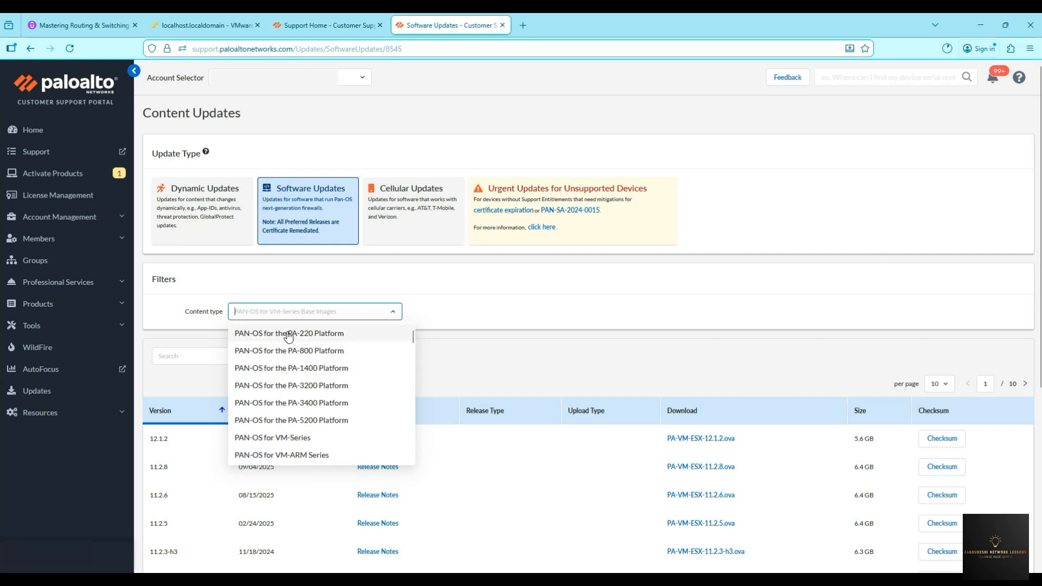
left_click(288, 334)
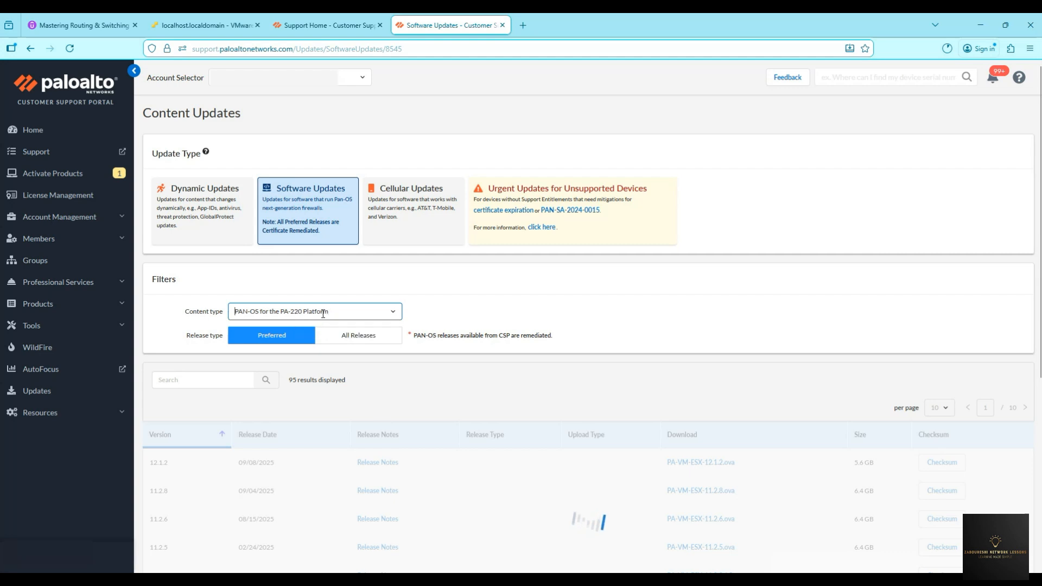
Step: Change the content type filter to PAN-OS for VM-Series Base Images
left_click(392, 312)
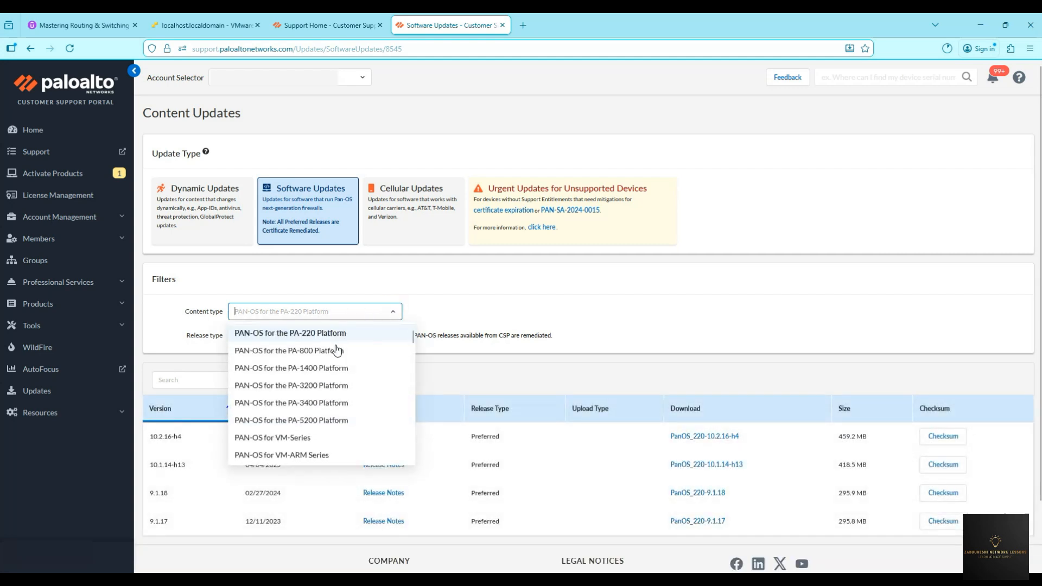
scroll(337, 368, "down", 2)
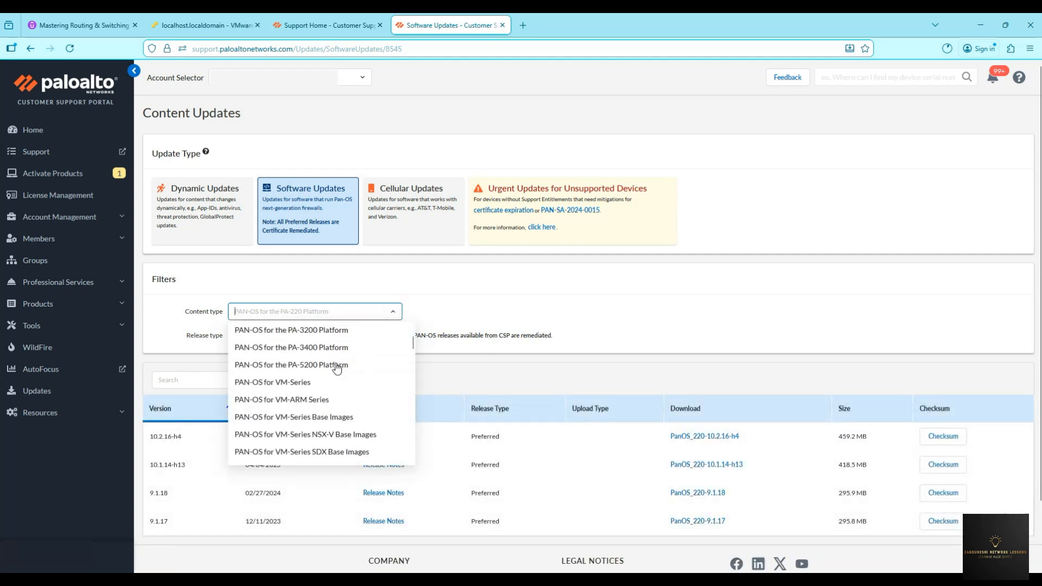
left_click(308, 383)
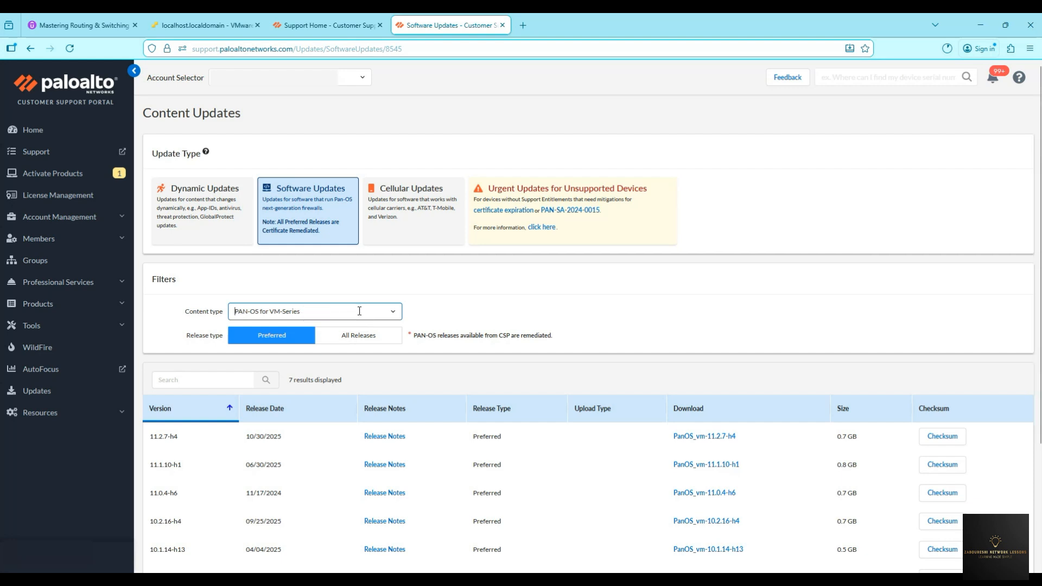
left_click(393, 313)
scroll(328, 365, "down", 2)
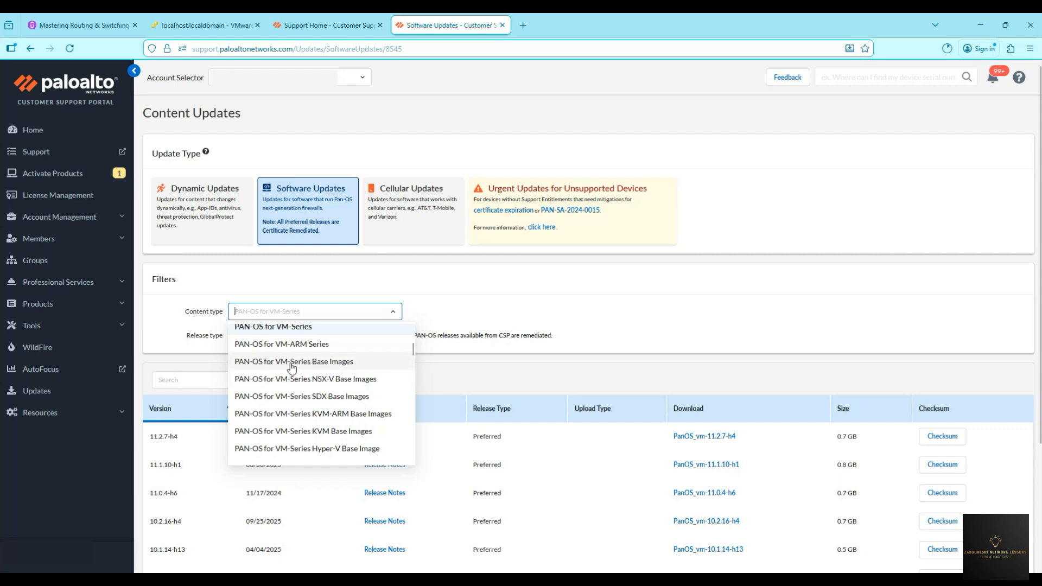
left_click(292, 367)
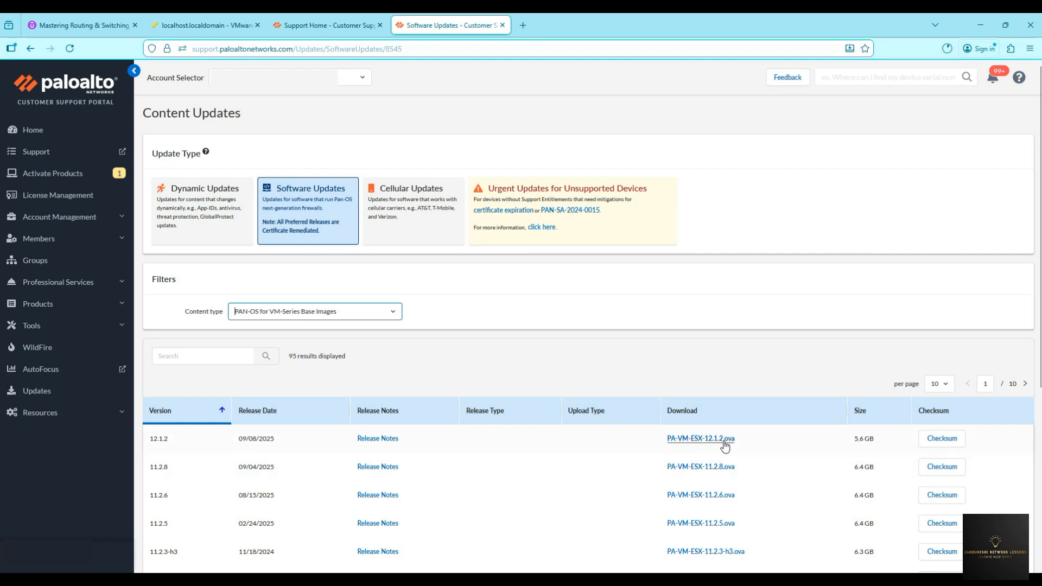
Step: Scroll the base image list, highlighting versions 12.1.2, 11.2.5 and 11.2.0
scroll(516, 418, "down", 3)
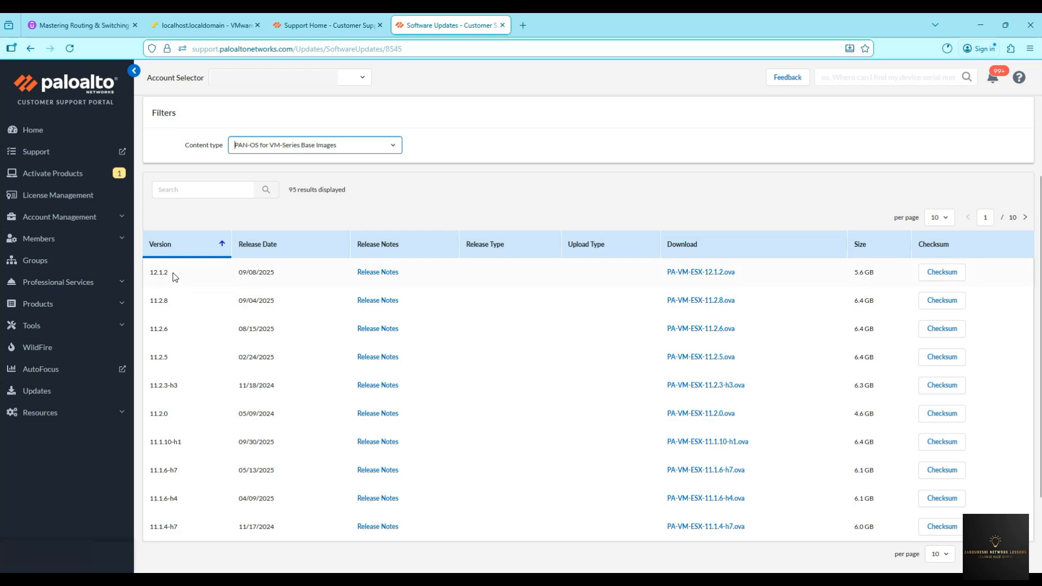
left_click_drag(168, 273, 151, 277)
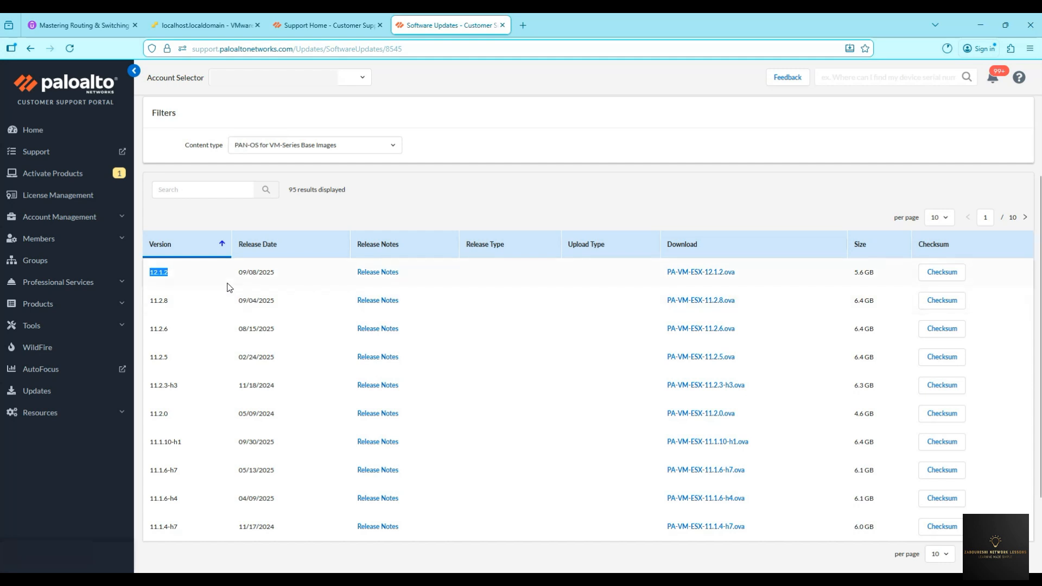
left_click_drag(172, 358, 147, 359)
left_click_drag(174, 414, 148, 414)
Step: Review the 11.2.0 image's MD5 and SHA256 checksums, then download PA-VM-ESX-11.2.0.ova
left_click(941, 414)
left_click_drag(422, 201, 449, 190)
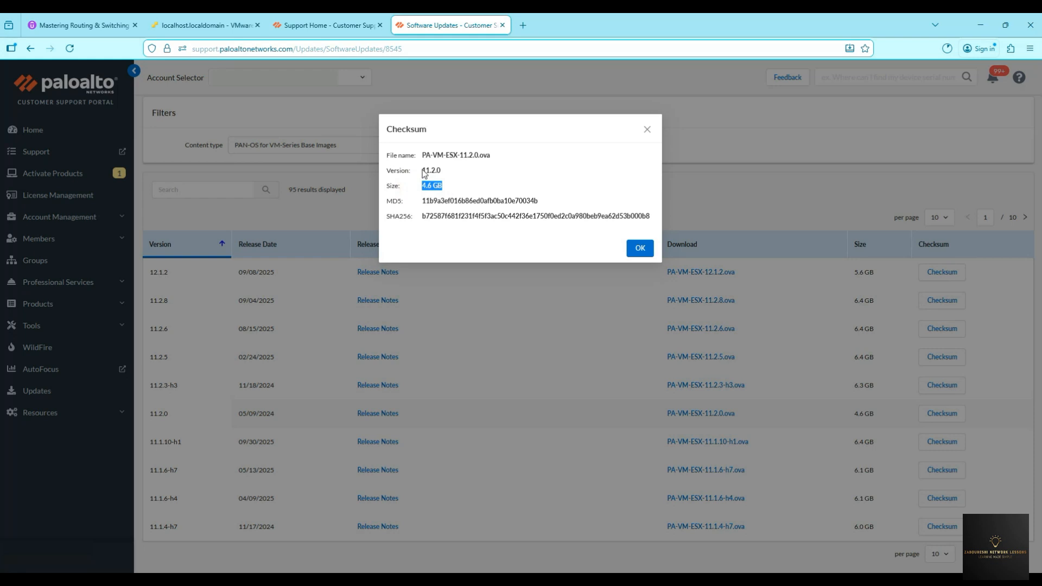
left_click_drag(422, 156, 612, 217)
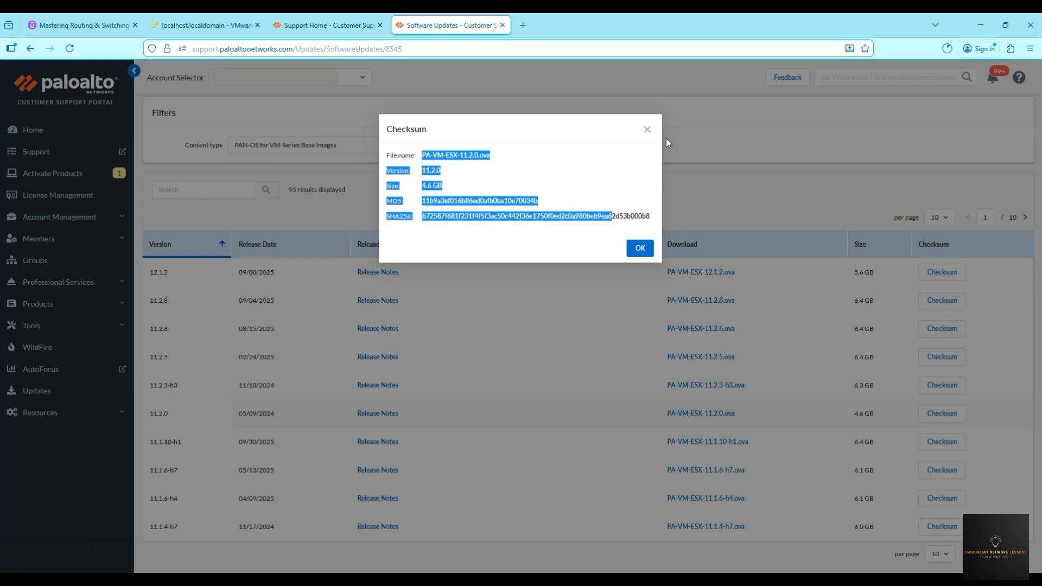
left_click(649, 131)
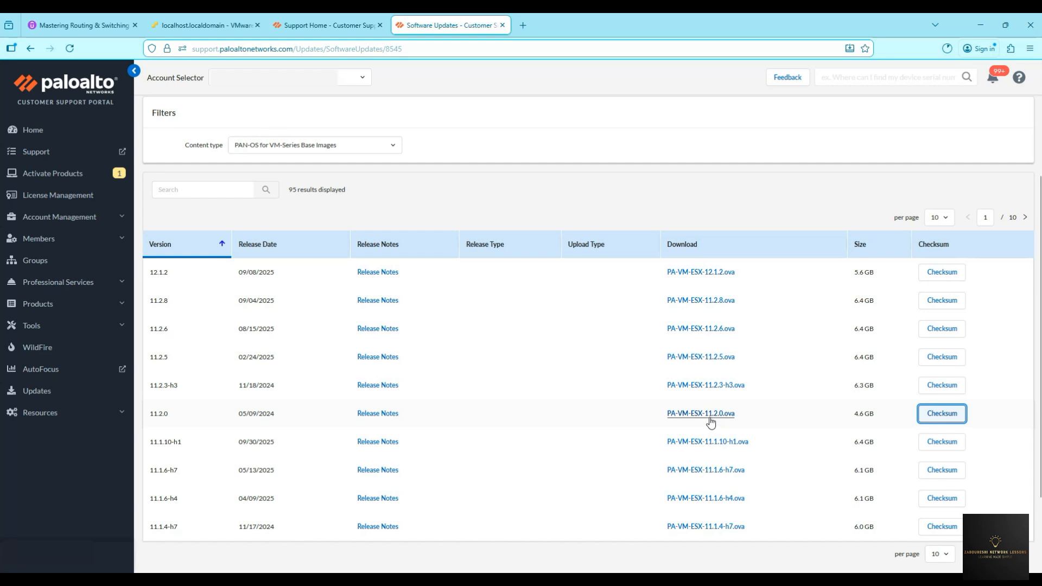
left_click(708, 418)
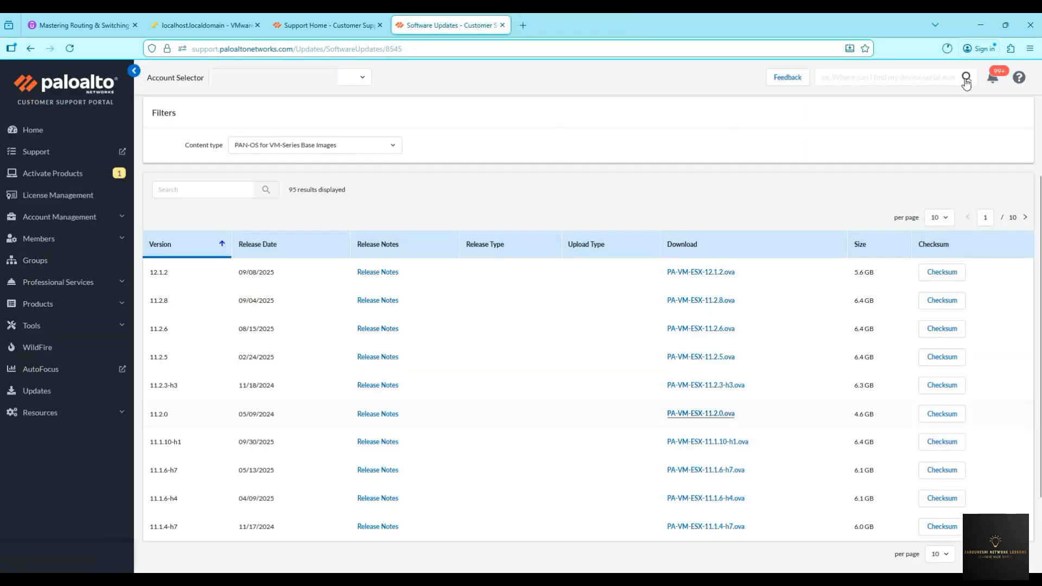
left_click(1030, 49)
Step: Cancel and remove the duplicate PA-VM-ESX-11.2.0(1).ova download, then return to the ESXi tab
left_click(944, 199)
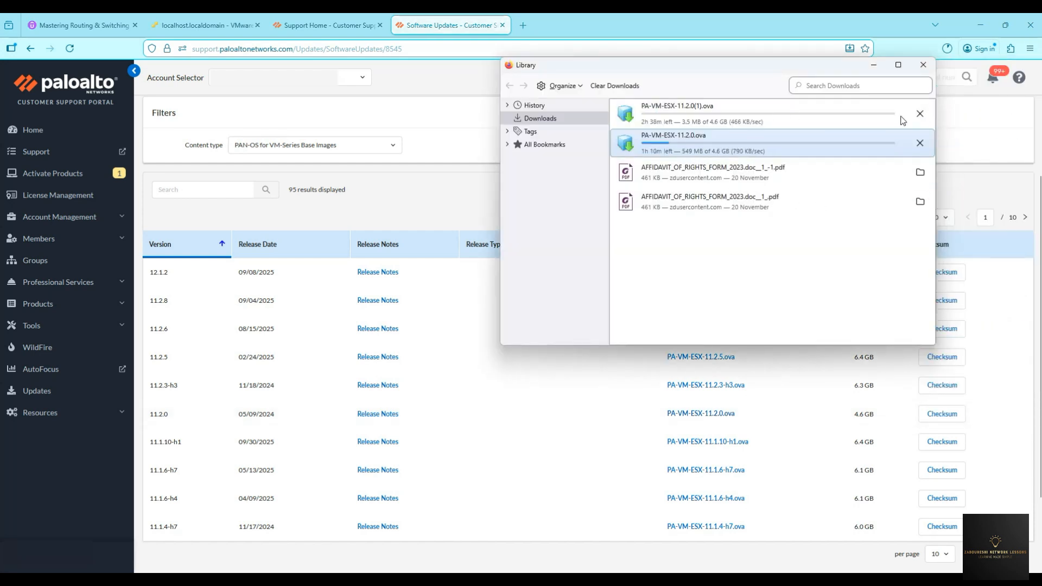
left_click(919, 114)
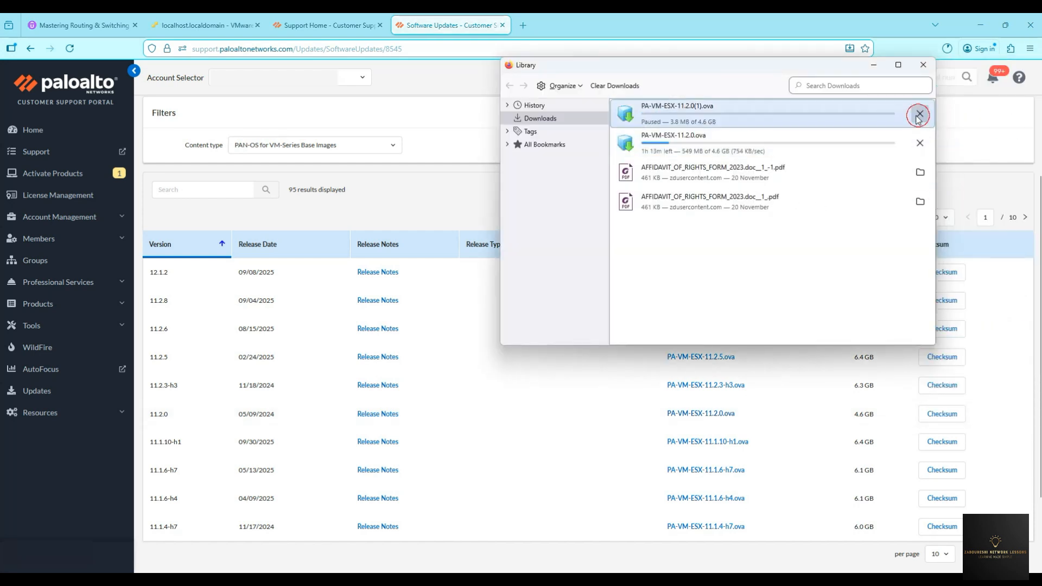
right_click(696, 119)
left_click(716, 163)
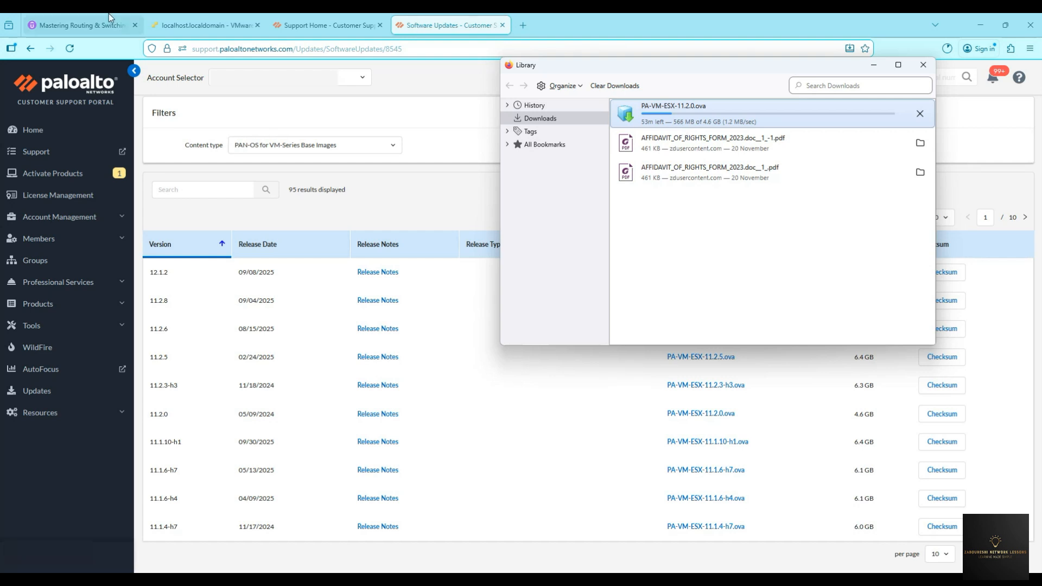
left_click(203, 25)
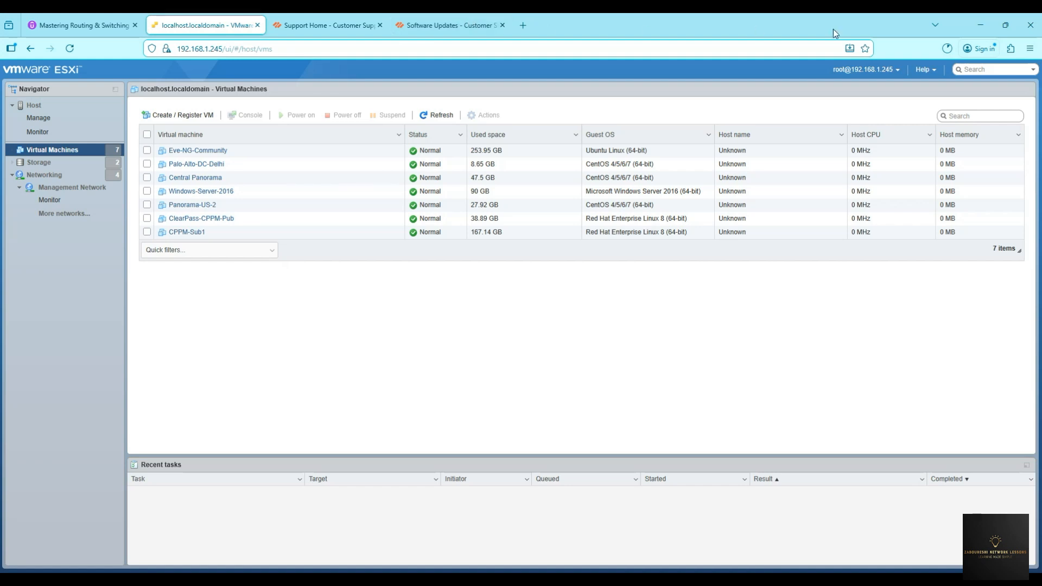
left_click(1029, 49)
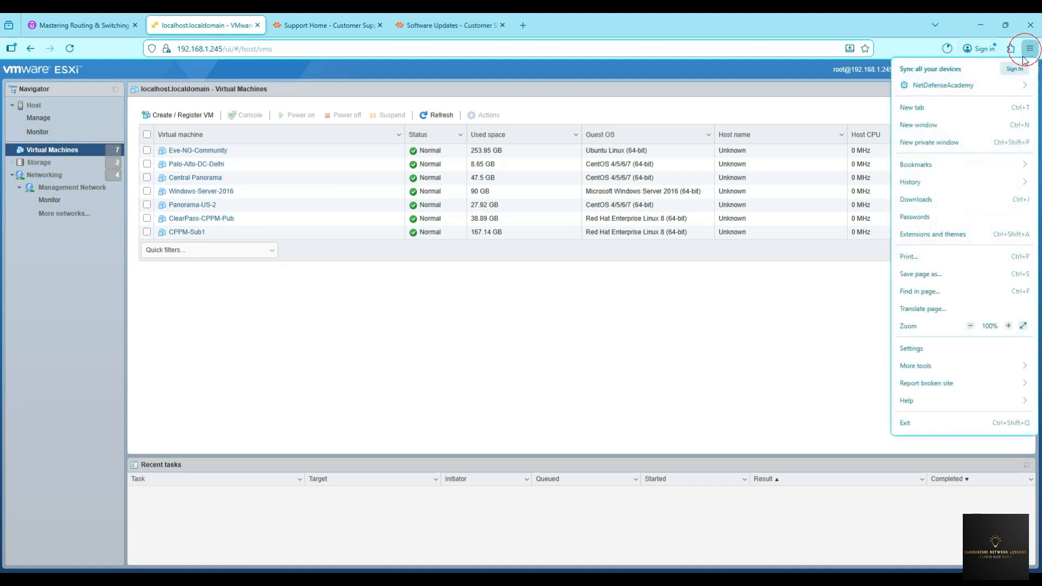
Step: Confirm the 4.6 GB PA-VM-ESX-11.2.0.ova download finished, then list the seven ESXi virtual machines
left_click(959, 199)
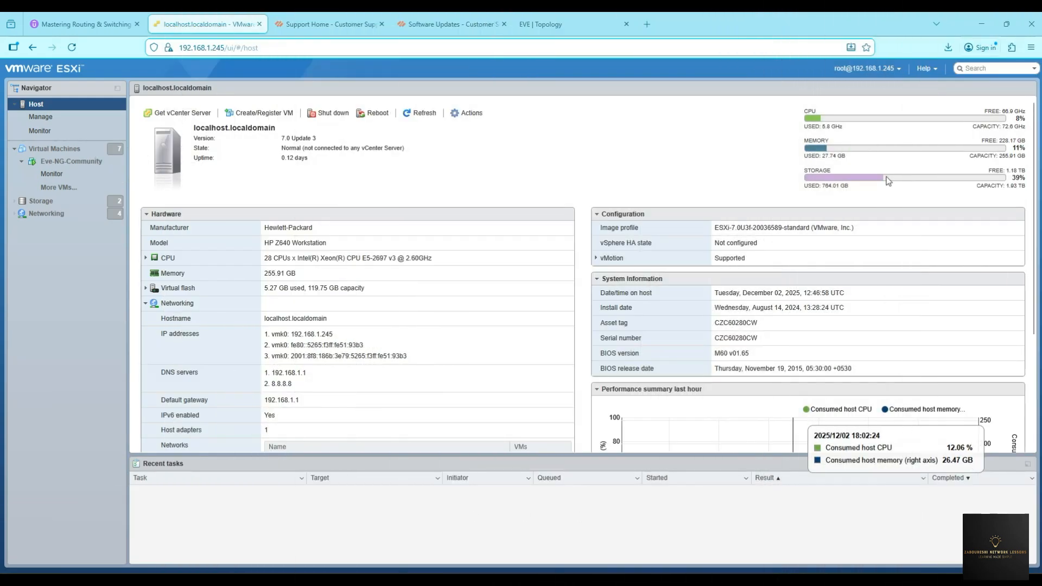
left_click(951, 49)
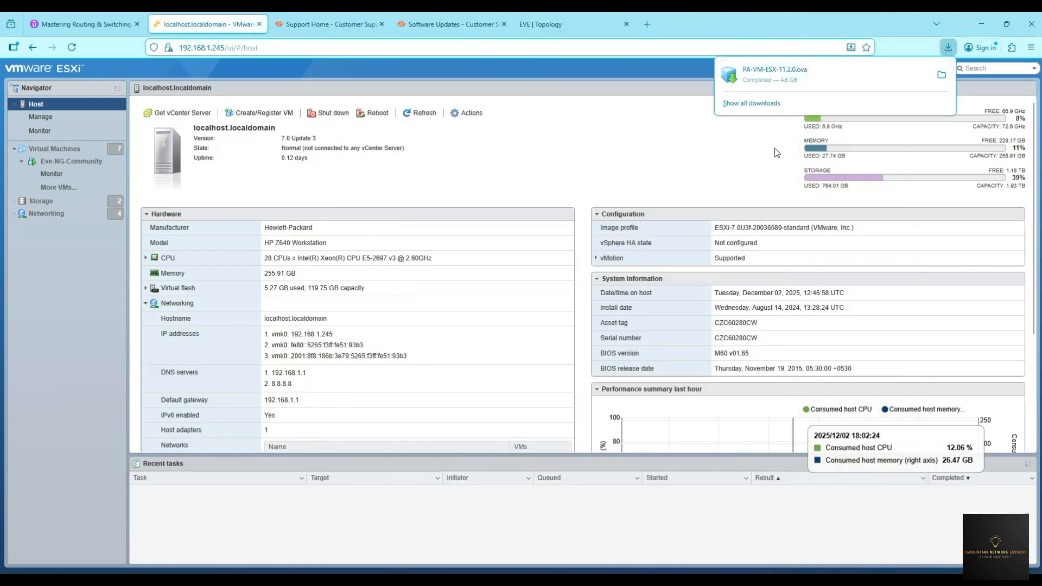
left_click(475, 579)
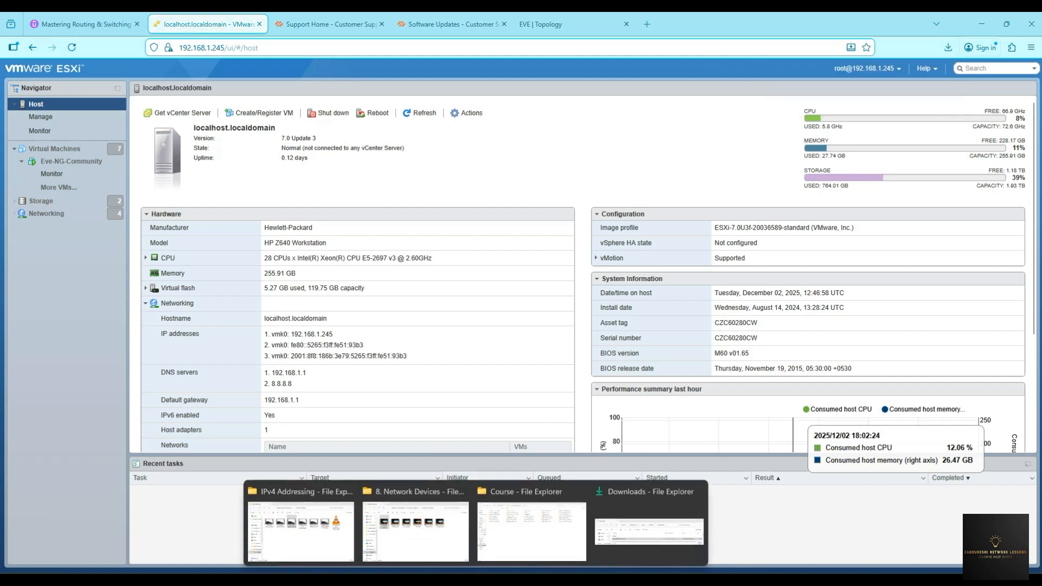
left_click(613, 532)
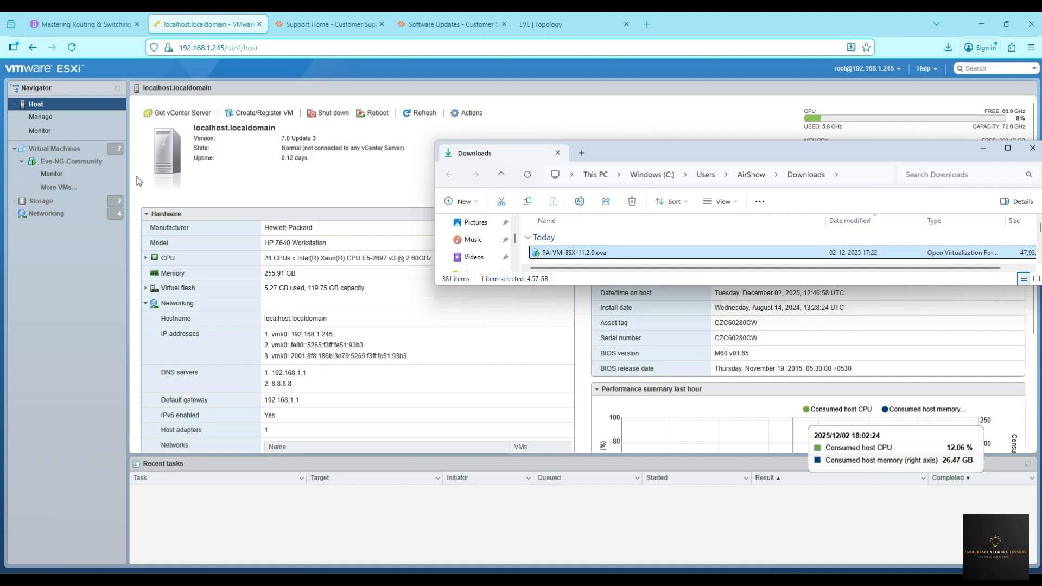
left_click(60, 153)
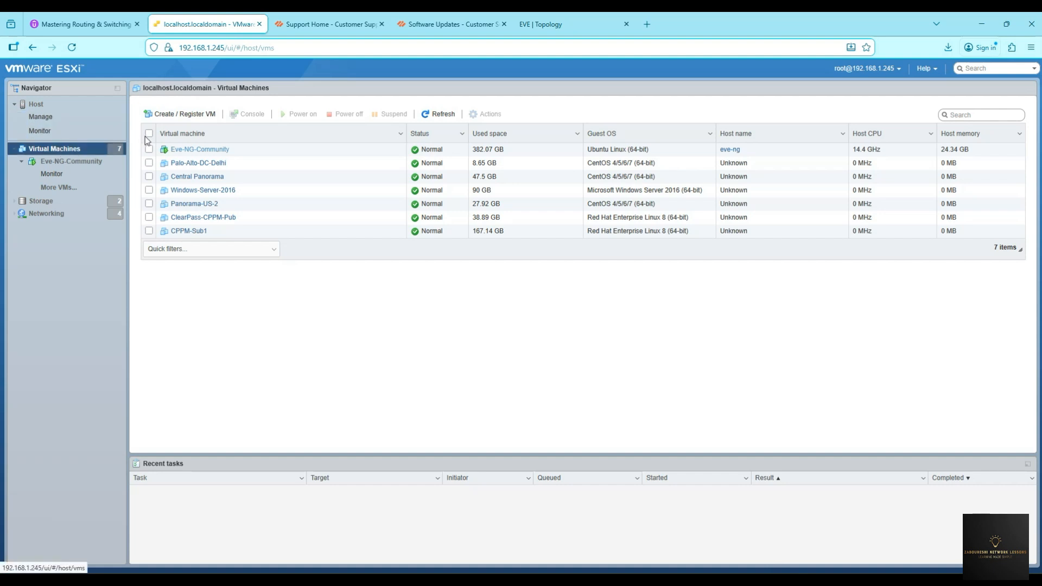
Step: Start a Deploy from OVF or OVA virtual machine named Palo-Alto-FW-1
left_click(179, 114)
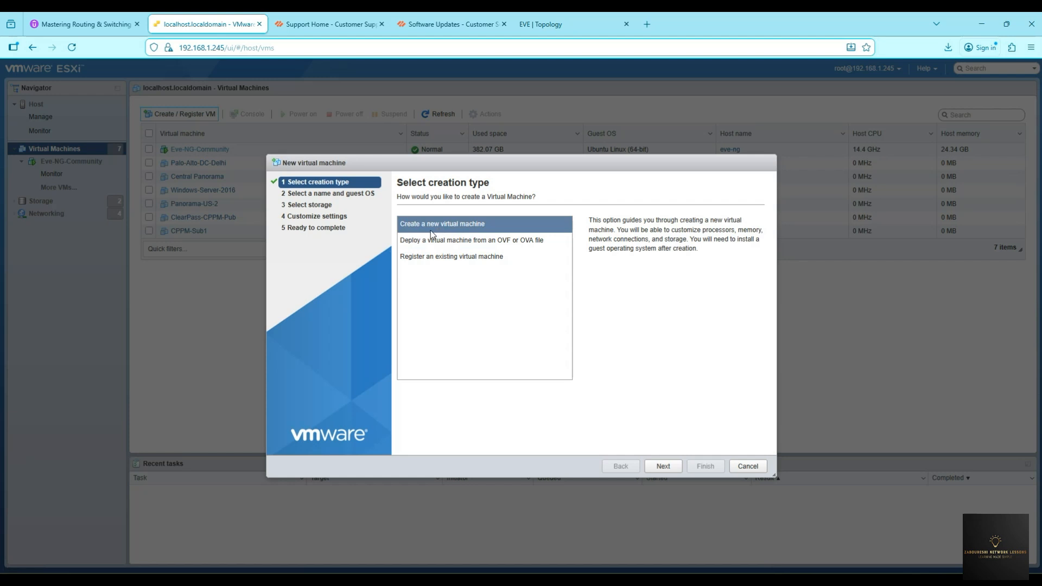
left_click(426, 246)
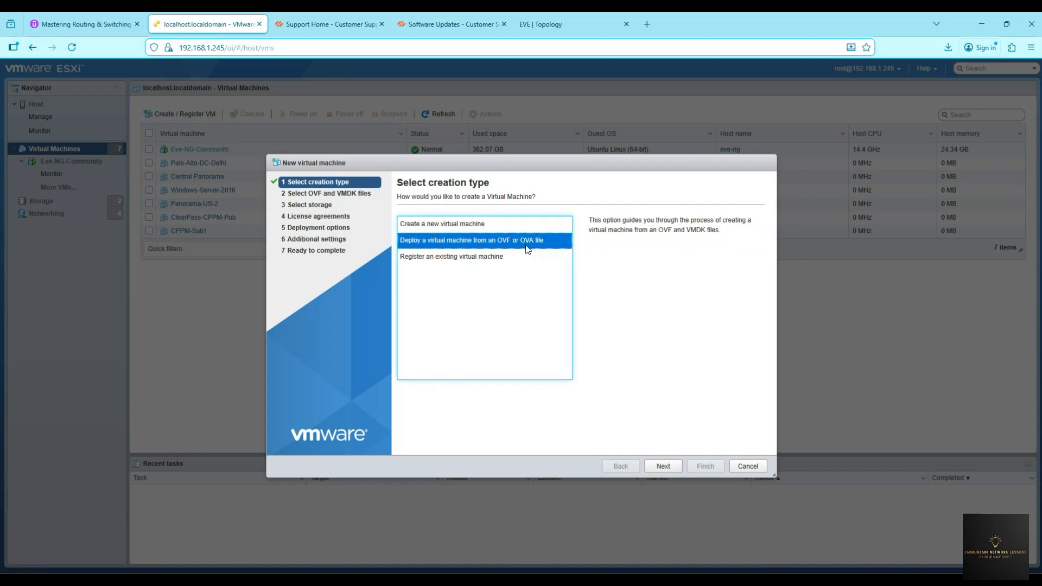
left_click(663, 466)
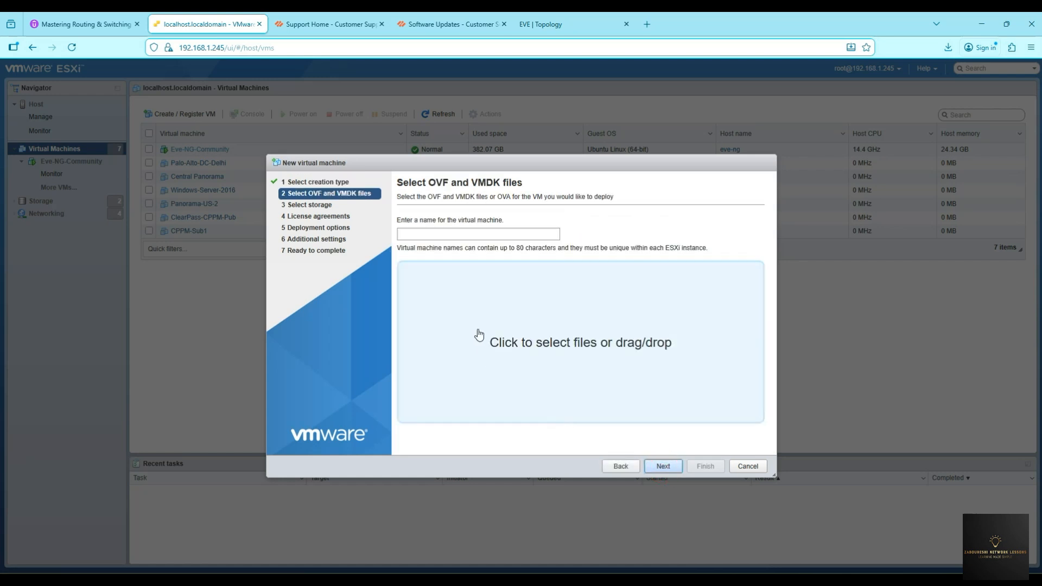
left_click(436, 236)
type("Palo-Alto-")
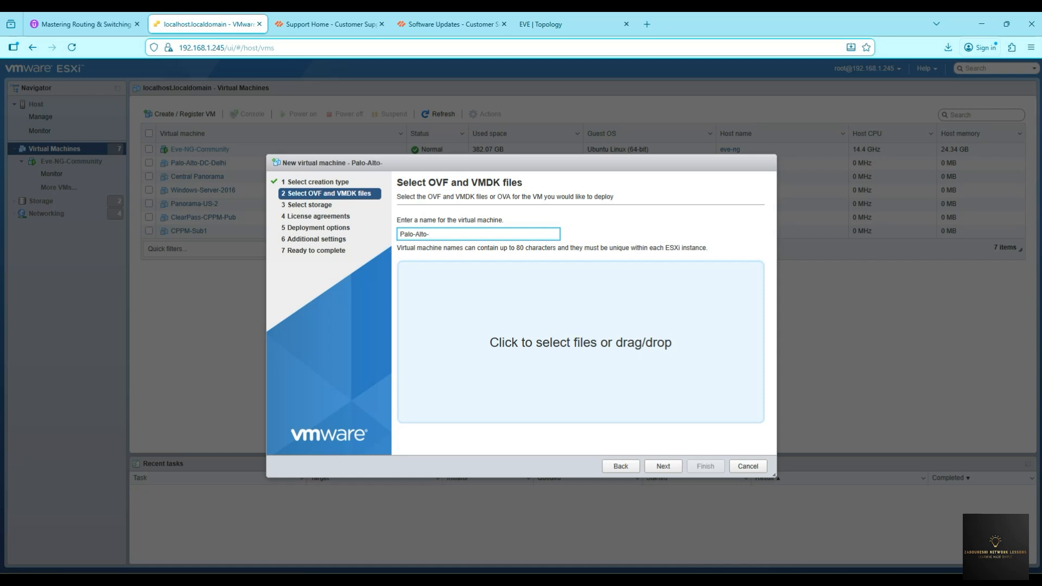
type("FW-1")
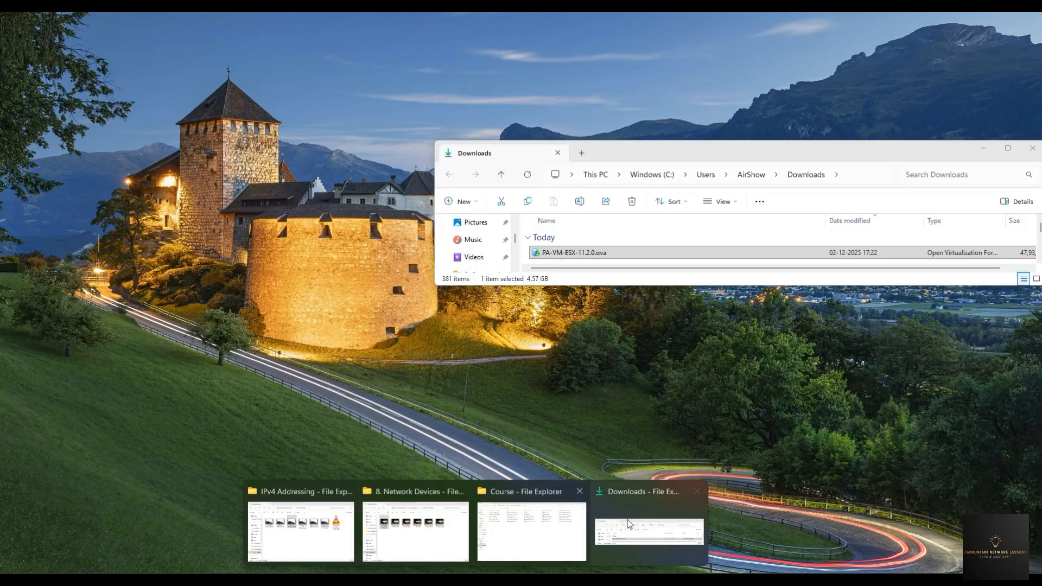
Step: Add PA-VM-ESX-11.2.0.ova from the Downloads folder and continue to storage selection
left_click(629, 524)
left_click_drag(567, 252, 536, 353)
left_click(655, 379)
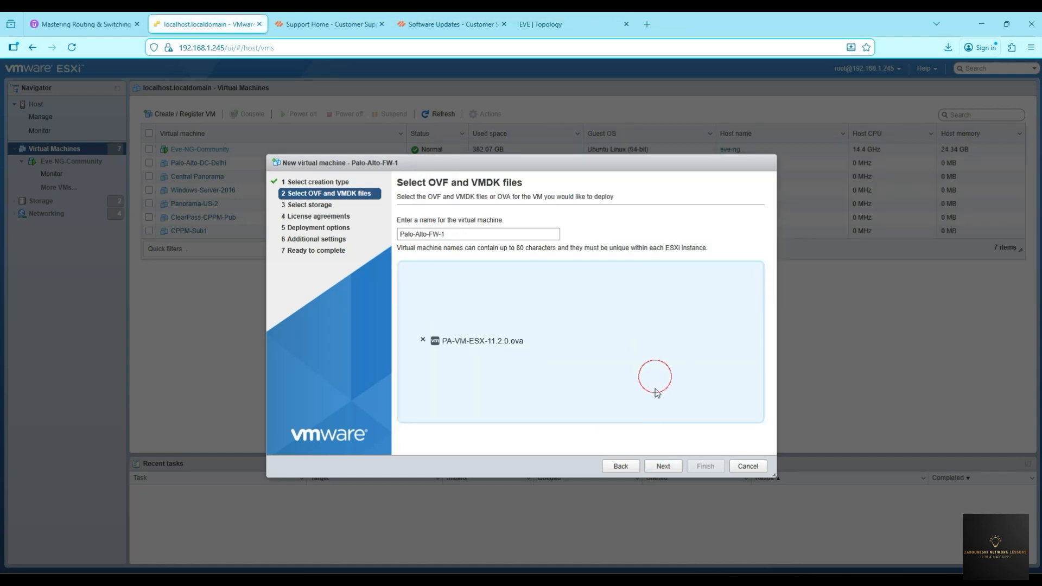
left_click(483, 284)
left_click(660, 467)
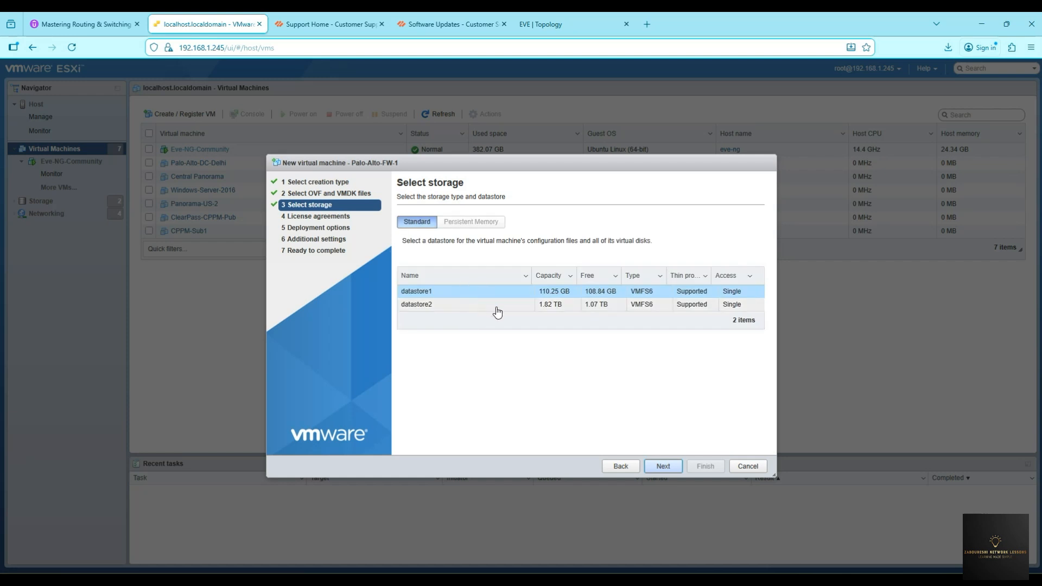
Step: Place Palo-Alto-FW-1 on datastore2, map it to VM Network, review the summary and finish
left_click(449, 305)
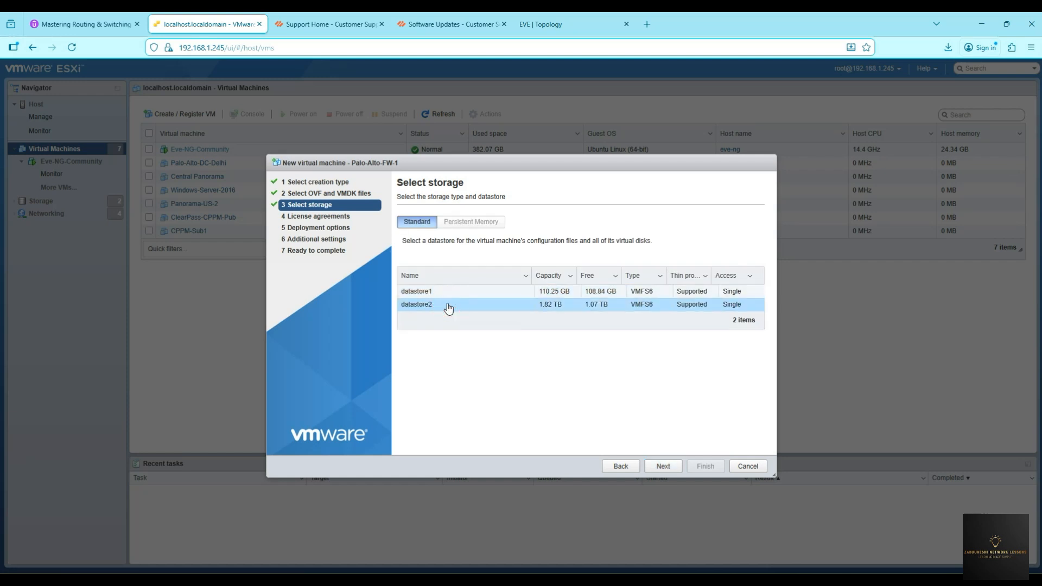
left_click(660, 467)
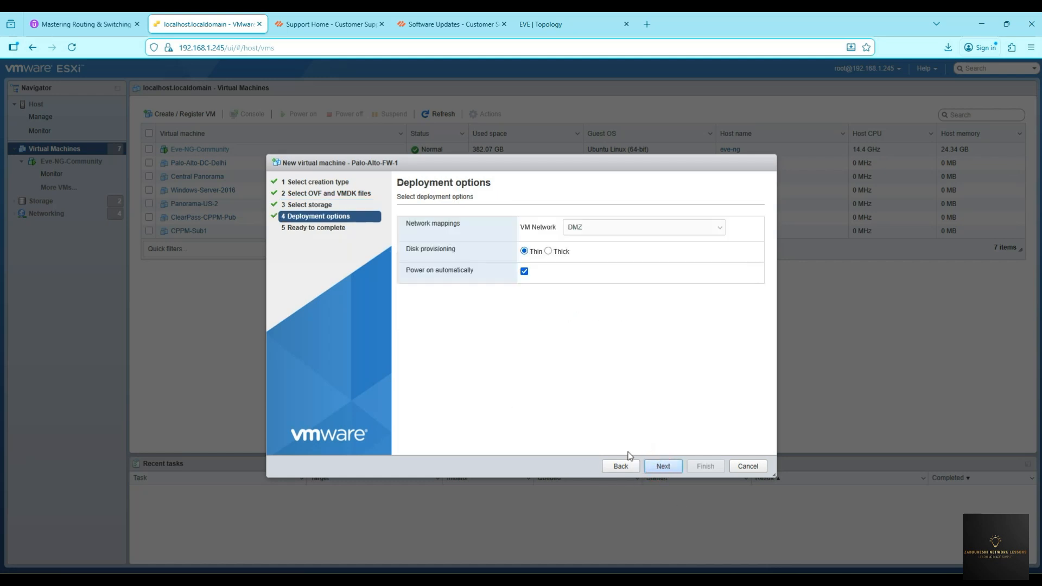
left_click(576, 235)
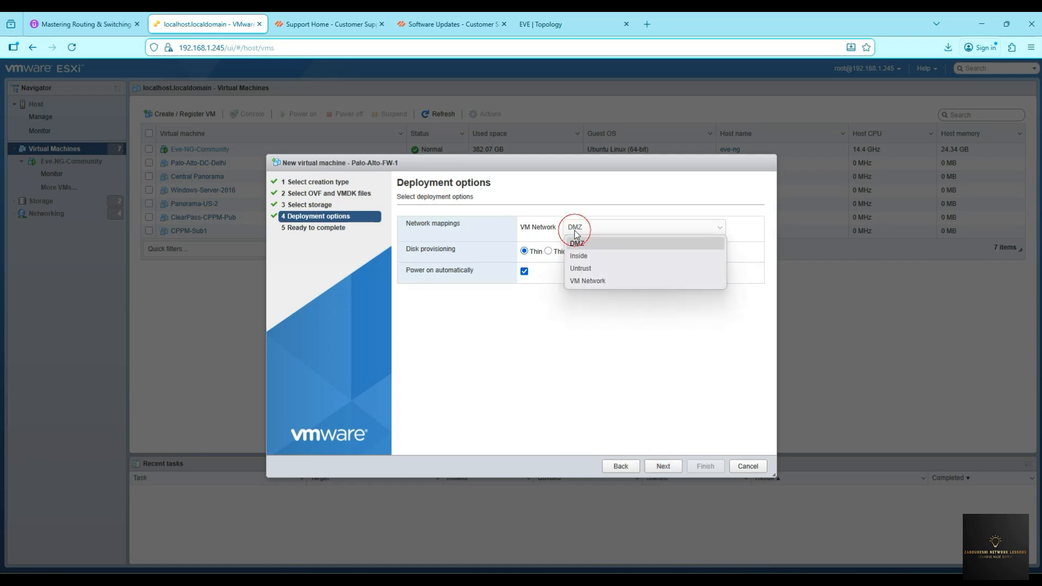
left_click(585, 281)
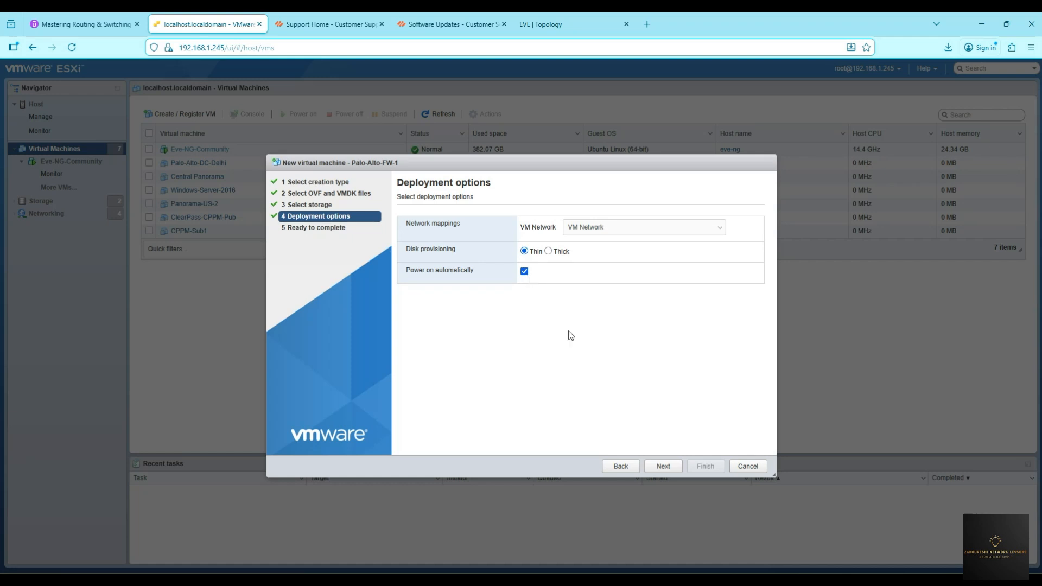
left_click(664, 466)
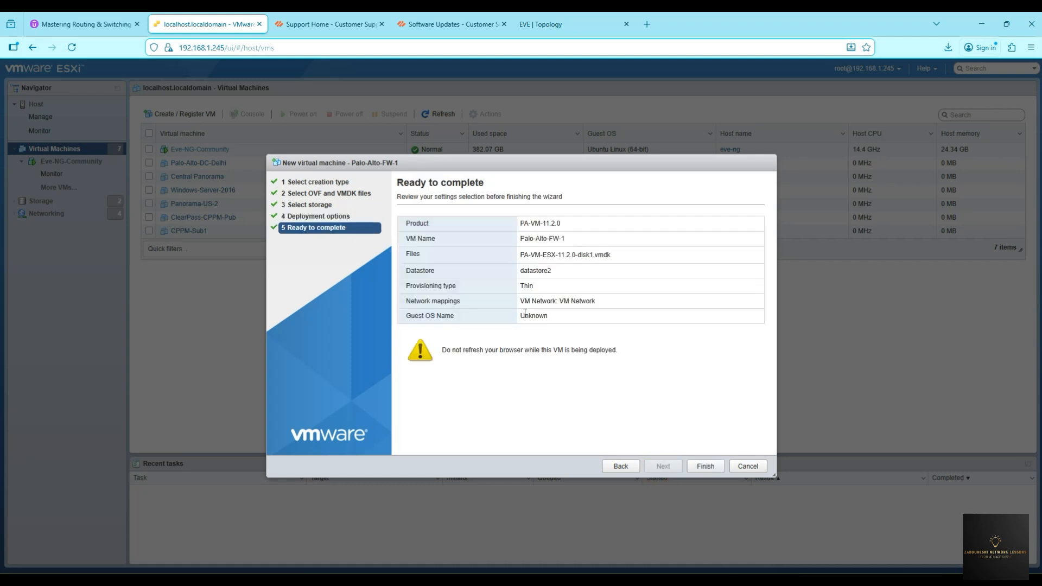
left_click_drag(399, 196, 608, 319)
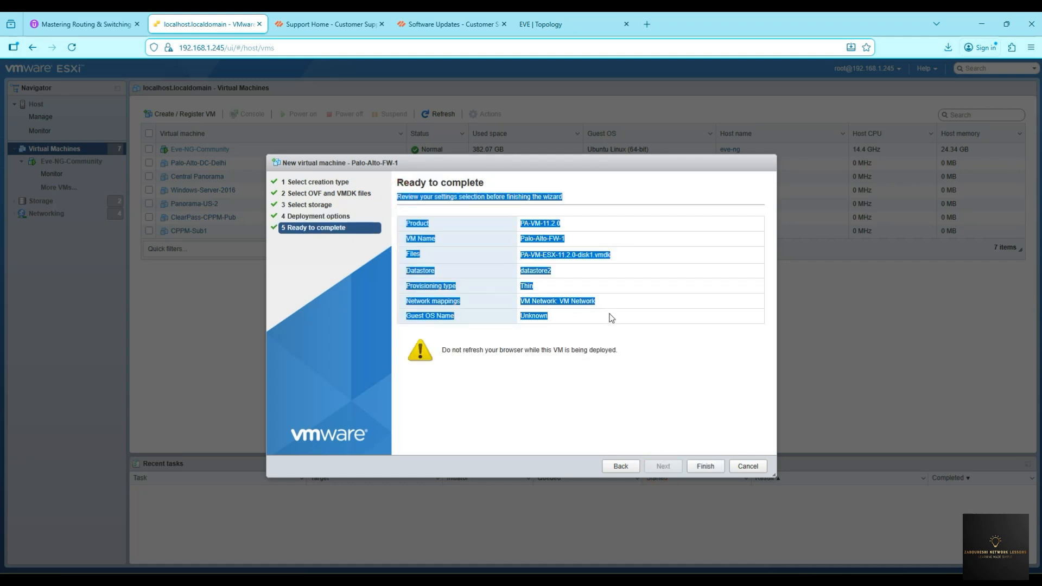
left_click(705, 466)
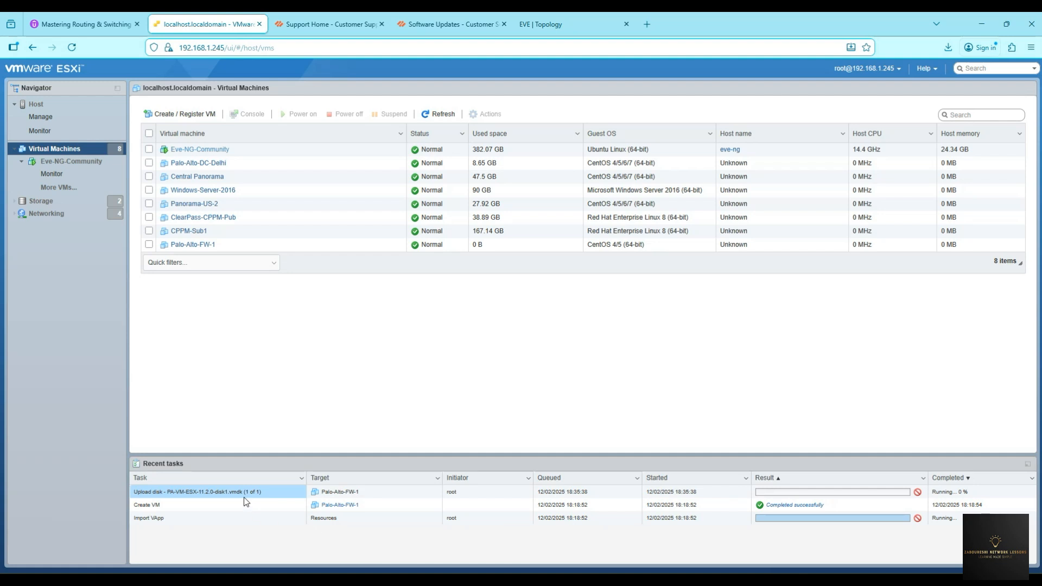
Step: Watch the vmdk Upload disk, Import VApp and Power On VM tasks complete successfully
left_click_drag(262, 492, 215, 493)
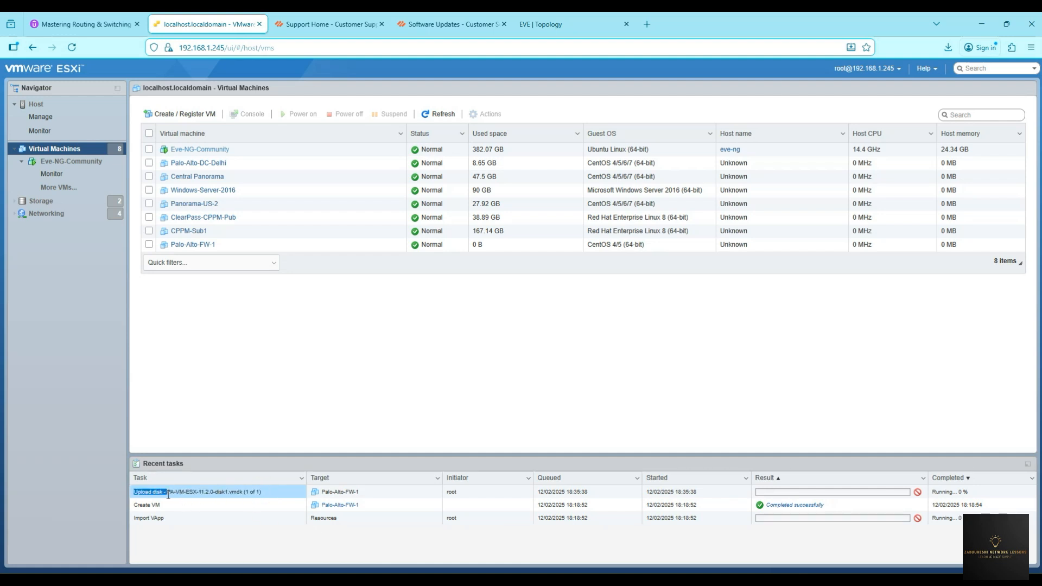
double_click(232, 492)
left_click(813, 503)
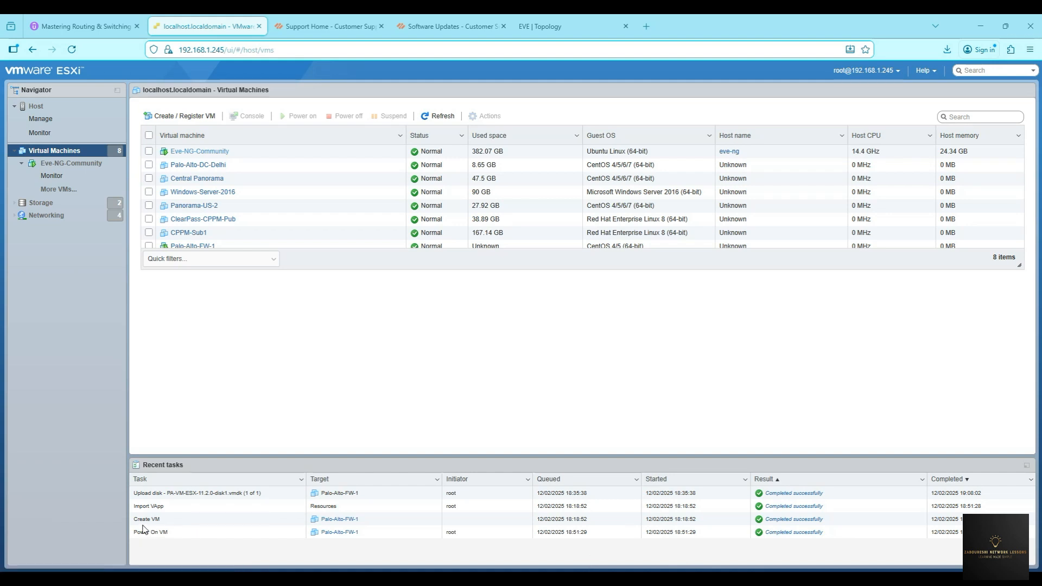
left_click_drag(142, 506, 249, 494)
left_click_drag(144, 533, 168, 533)
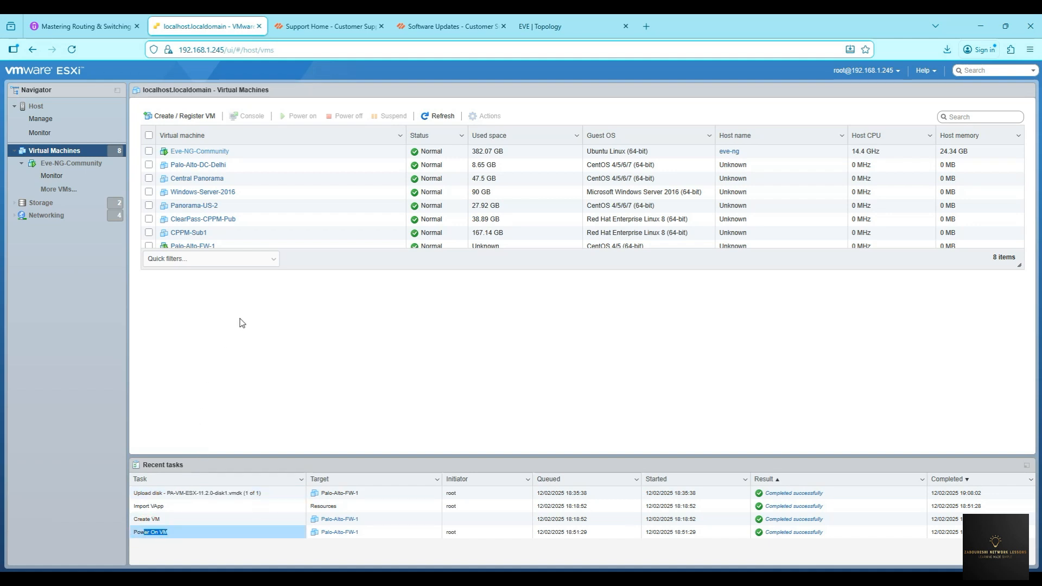
Step: Open Palo-Alto-FW-1's console, log in as admin and change the default password
left_click(198, 246)
left_click(230, 185)
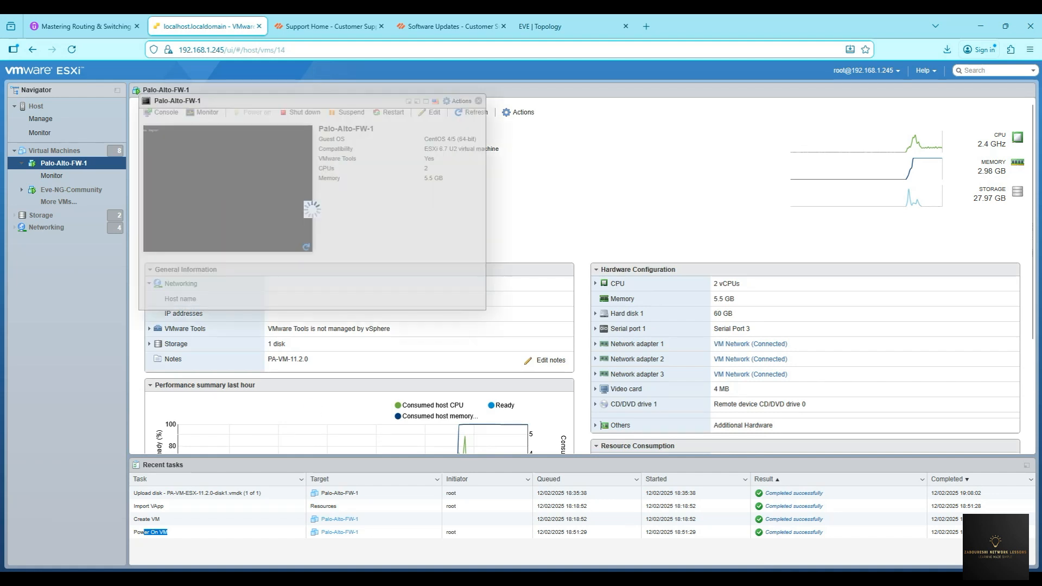
left_click(186, 160)
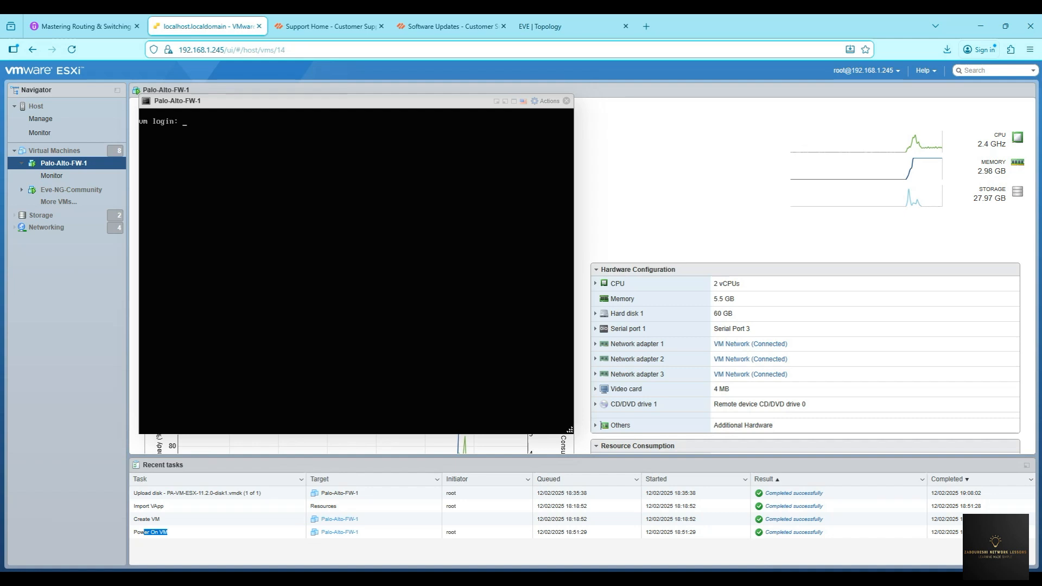
type("admin")
key("Return")
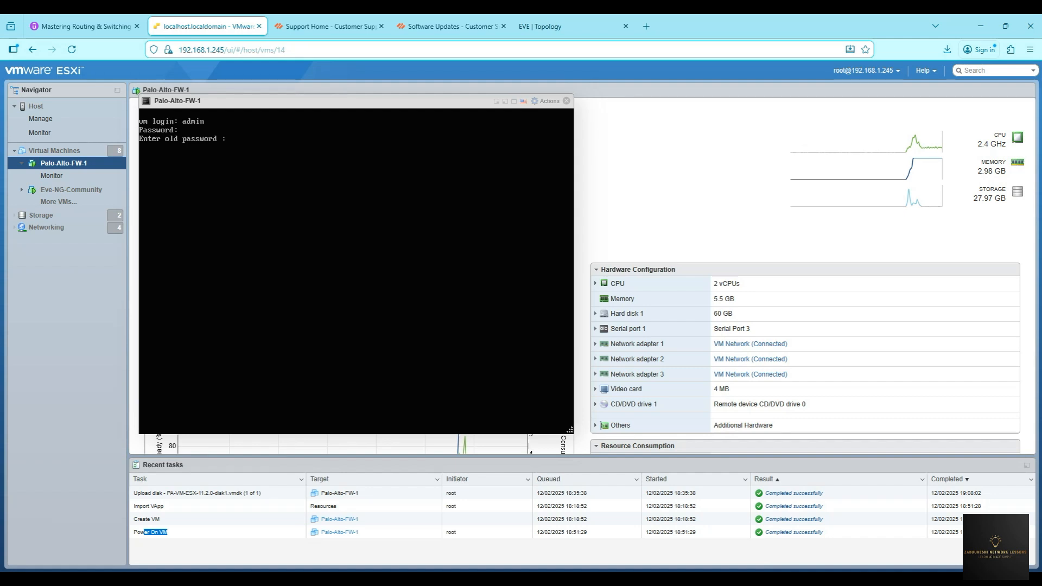
key("Return")
key("Return")
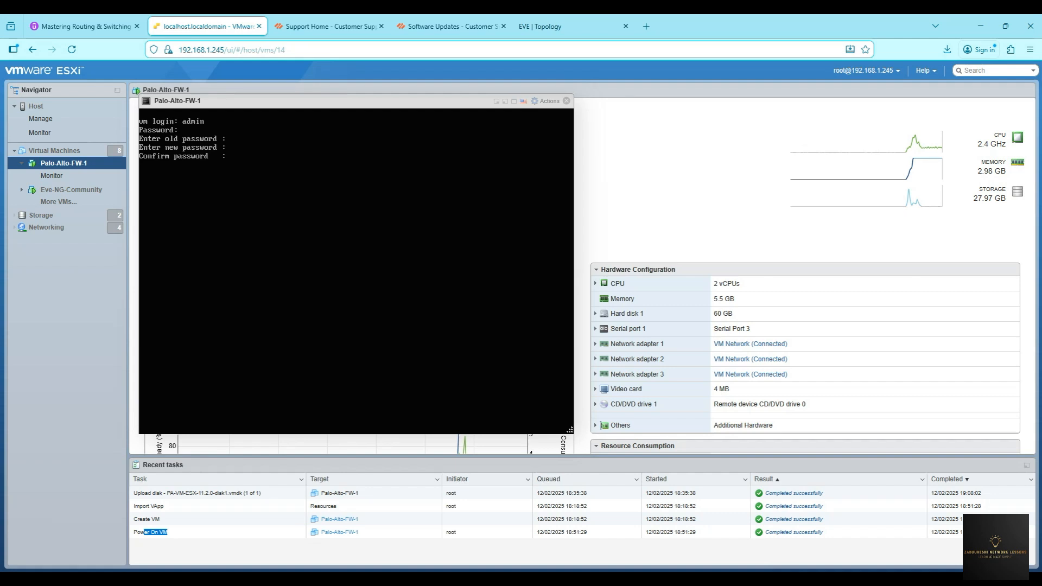
key("Return")
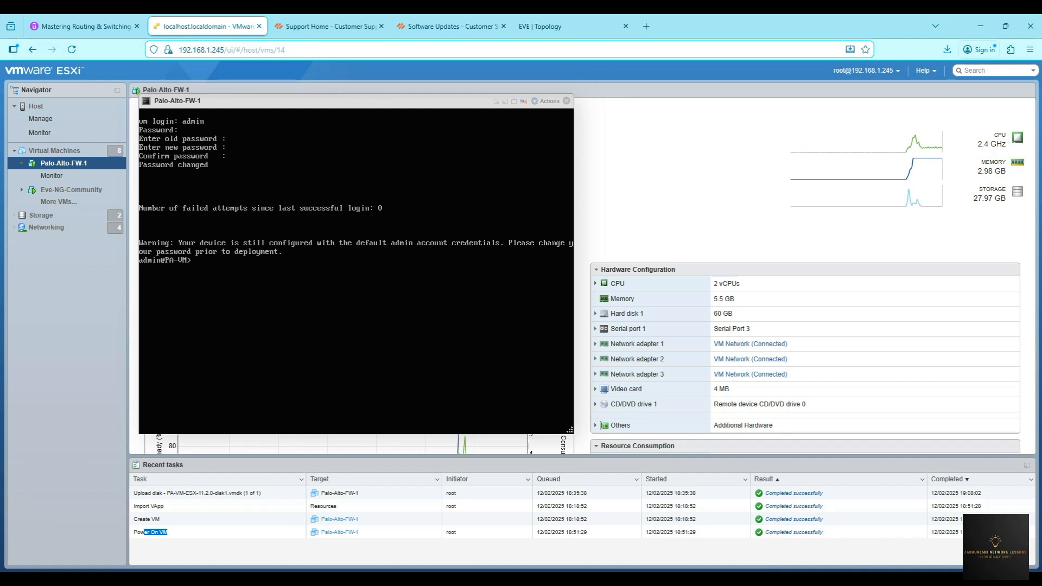
key("Return")
key("Return")
Step: Run 'show interface management' to reveal the DHCP address 192.168.1.109
type("show int")
key("Tab")
type("ma")
key("Tab")
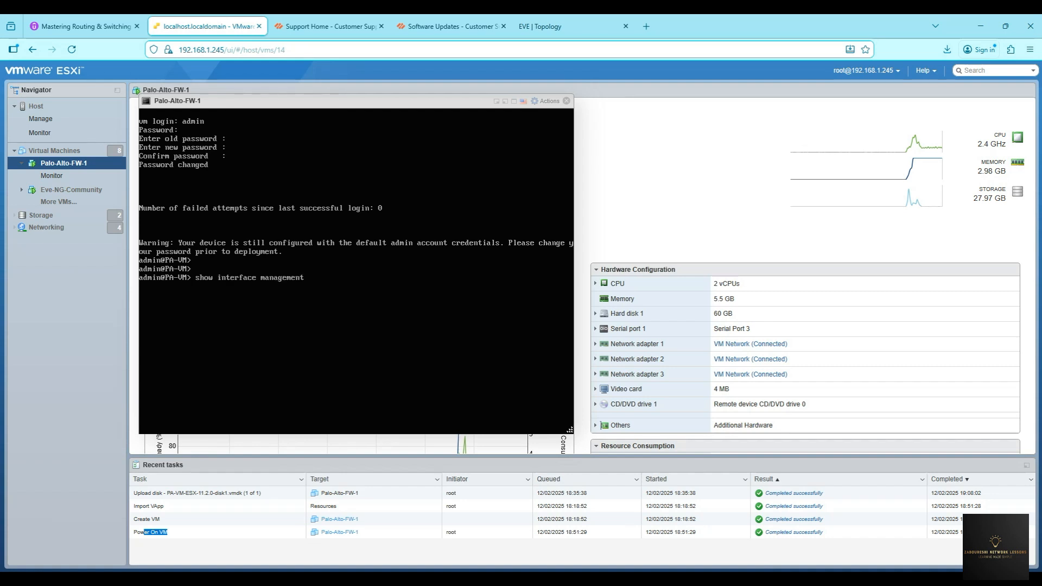
key("Return")
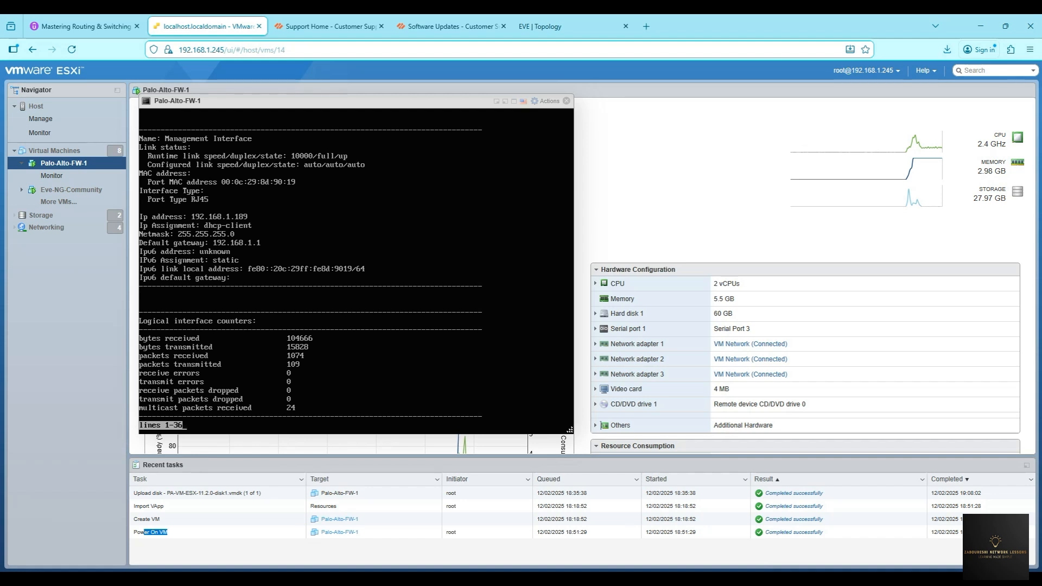
left_click(646, 26)
type("htt")
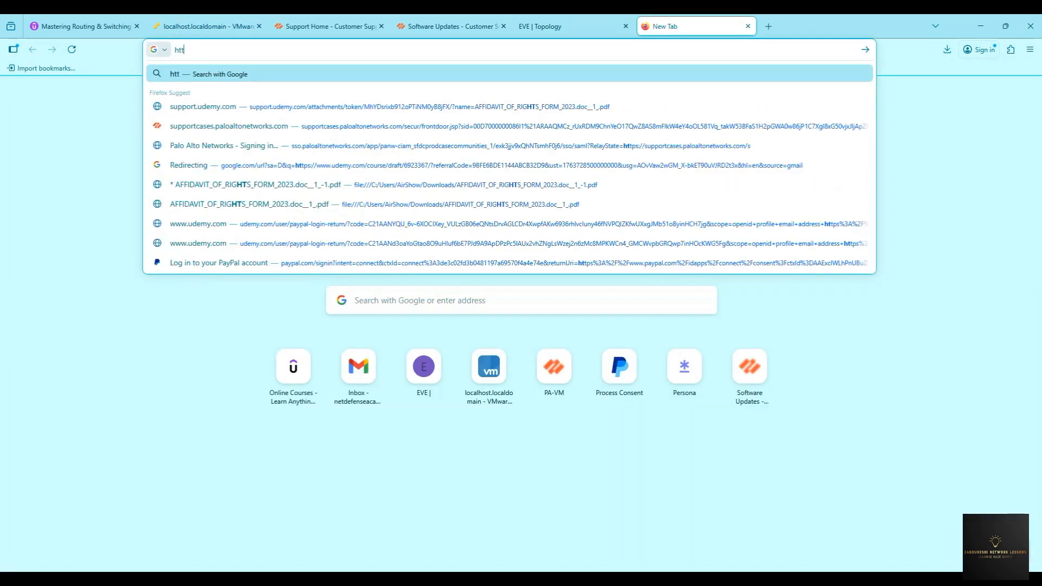
type("ps://19")
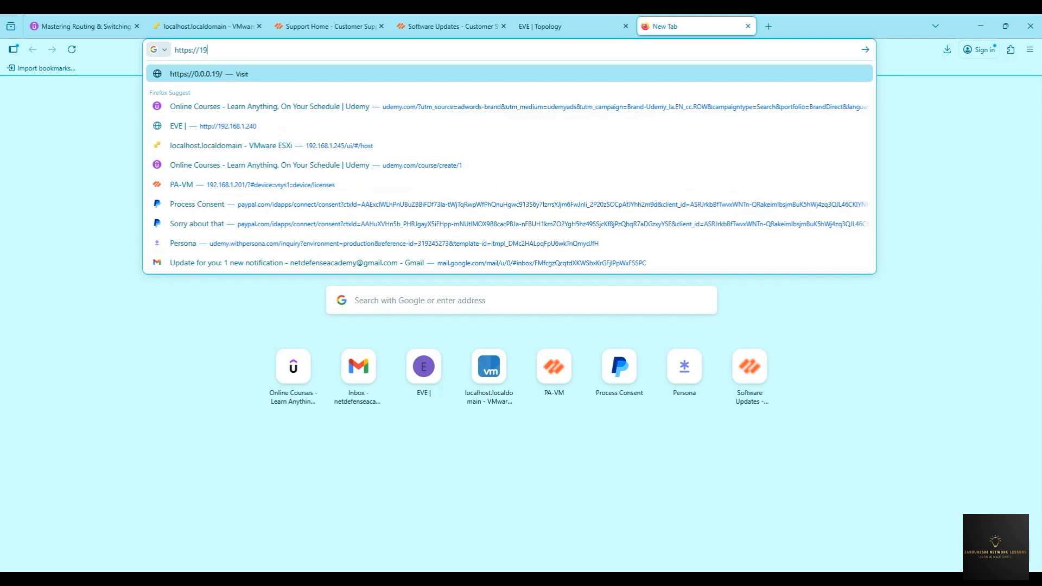
type("2.168.1.189")
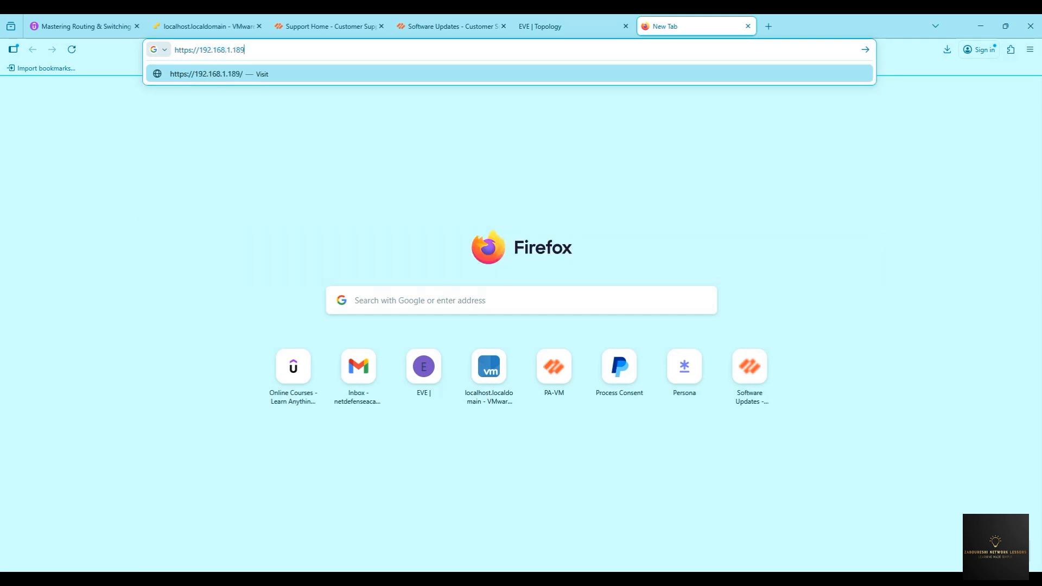
key("Return")
left_click(699, 372)
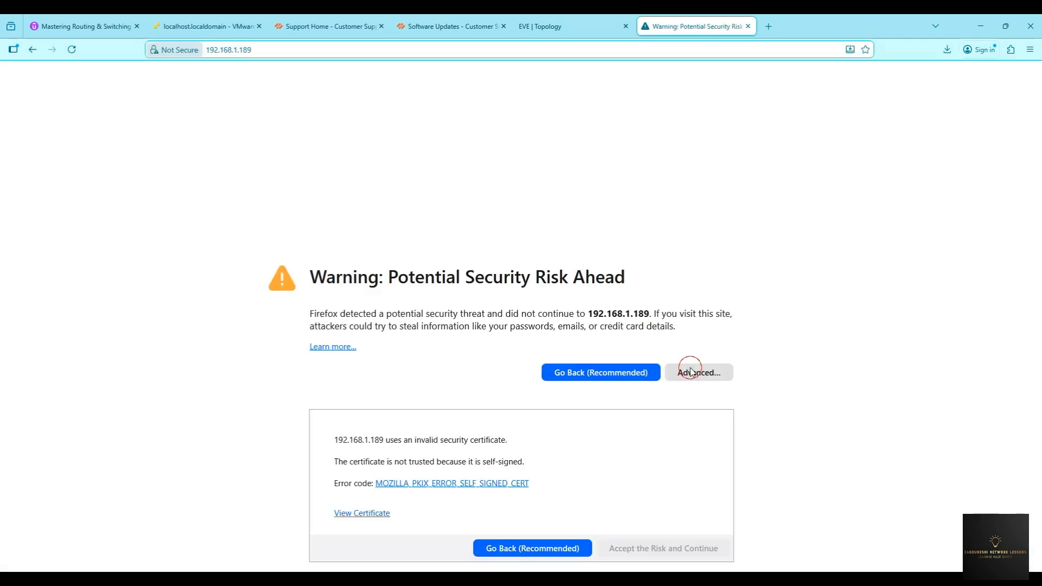
scroll(635, 489, "down", 1)
left_click(643, 536)
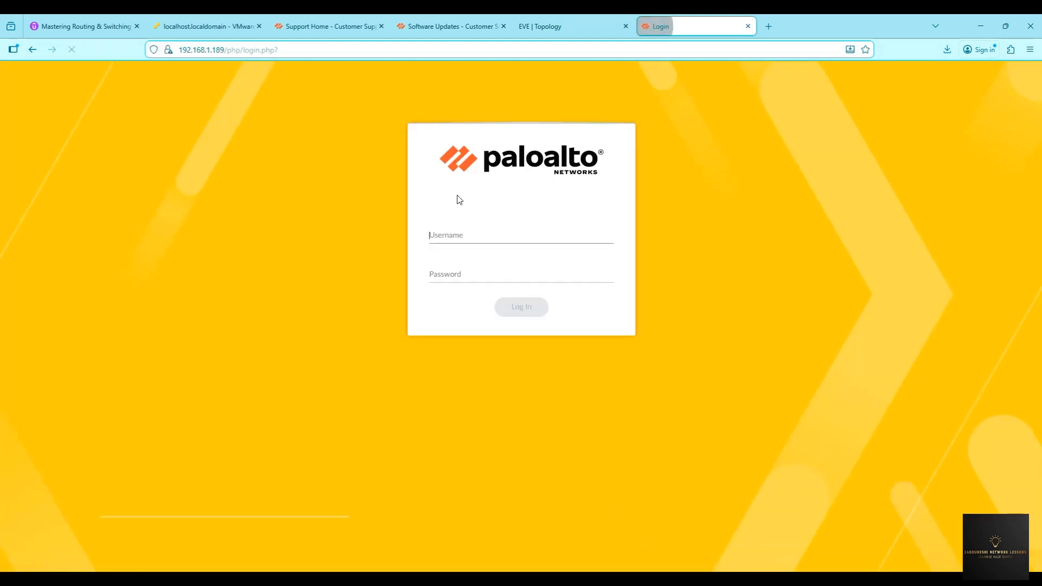
Step: Sign in as admin with its password, decline saving it, and dismiss the PAN-OS 11.2 welcome message
key("Tab")
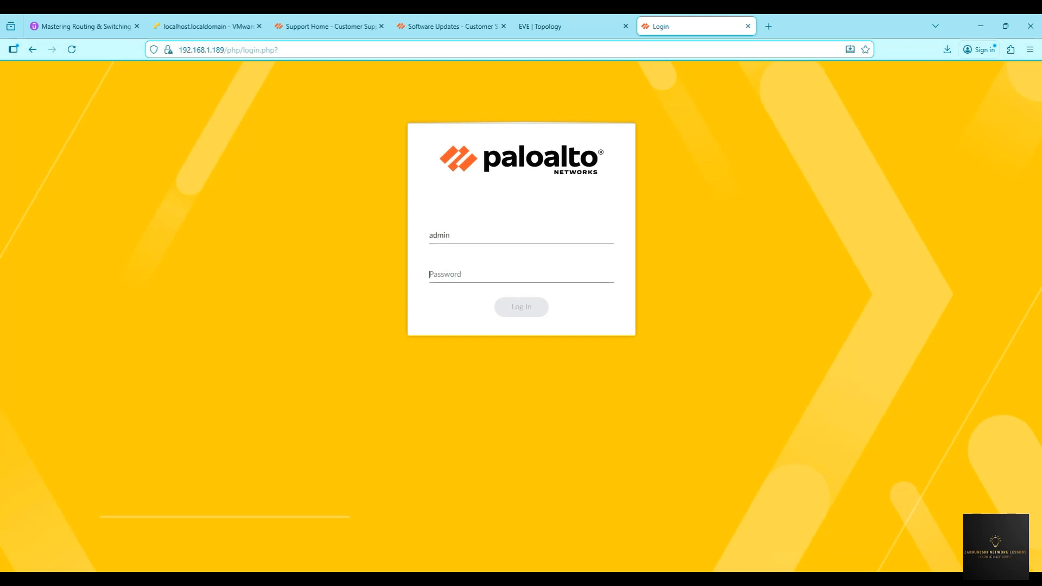
key("Return")
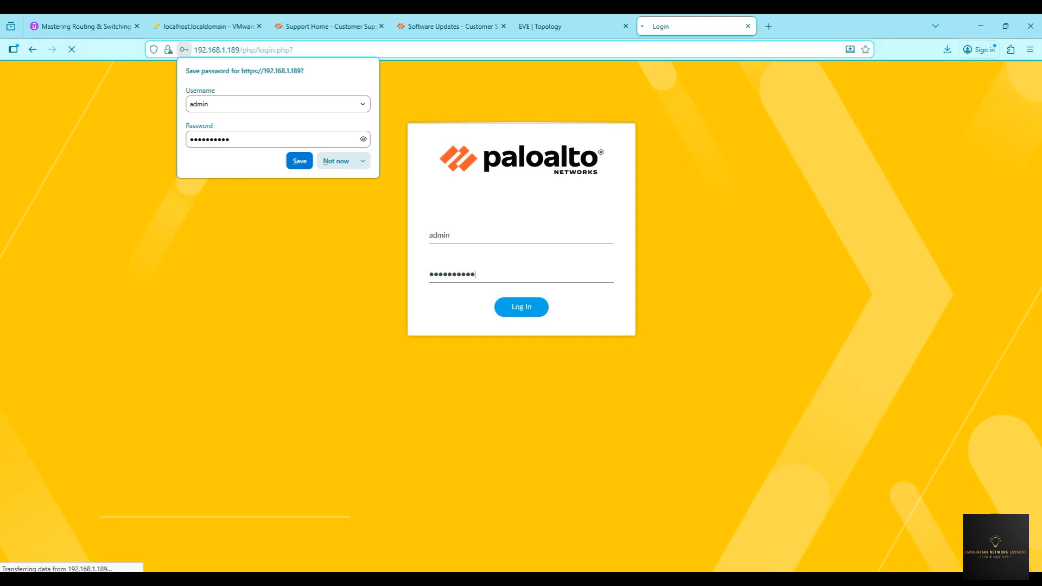
left_click(341, 161)
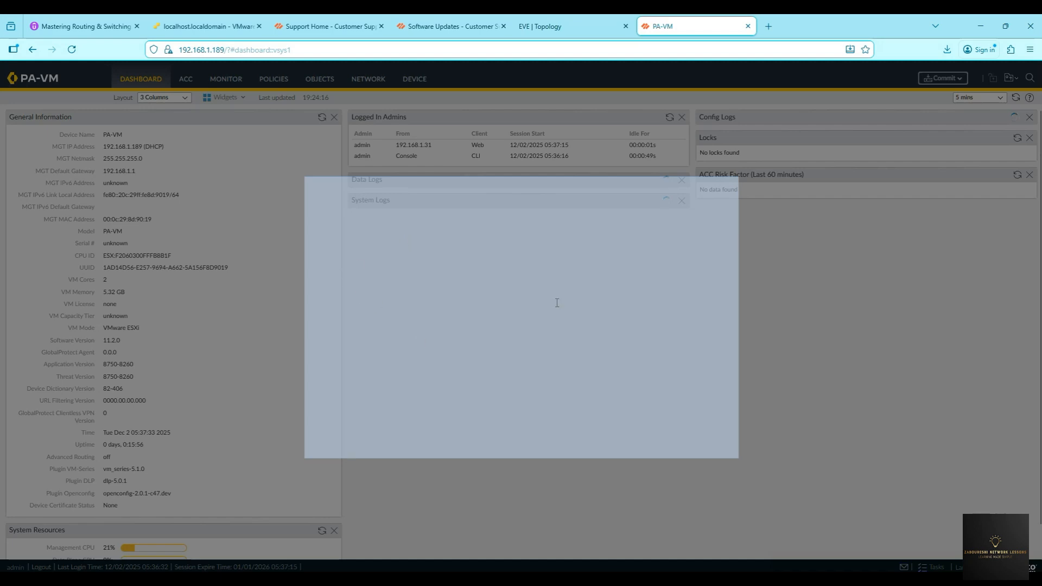
left_click(710, 442)
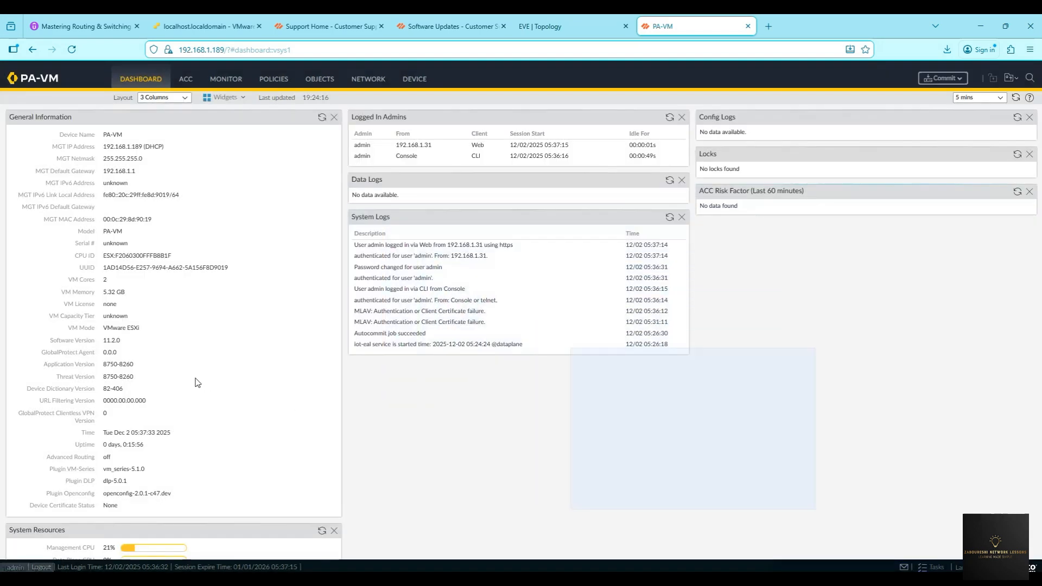
left_click(565, 370)
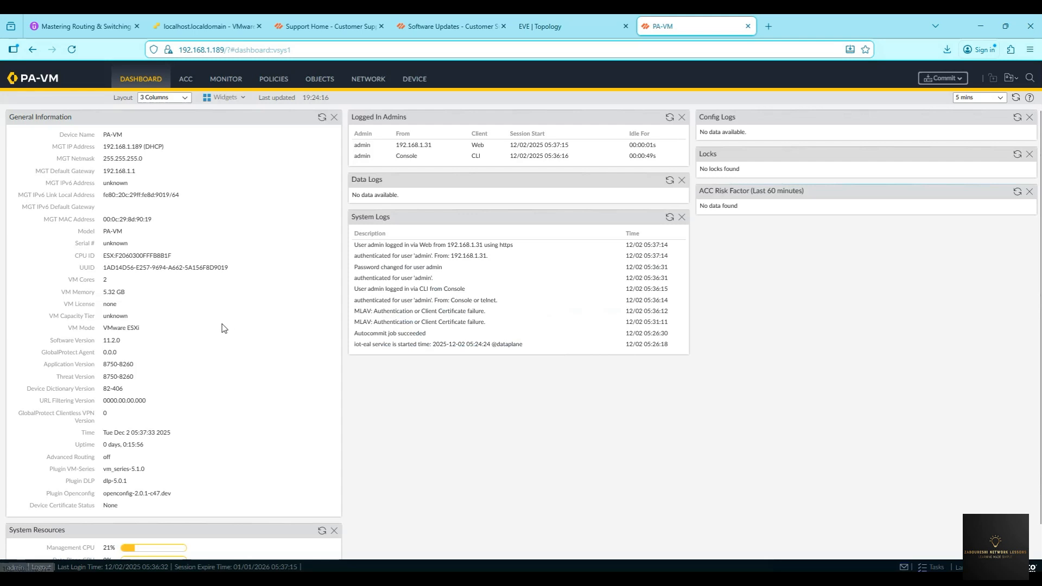
left_click_drag(103, 244, 128, 243)
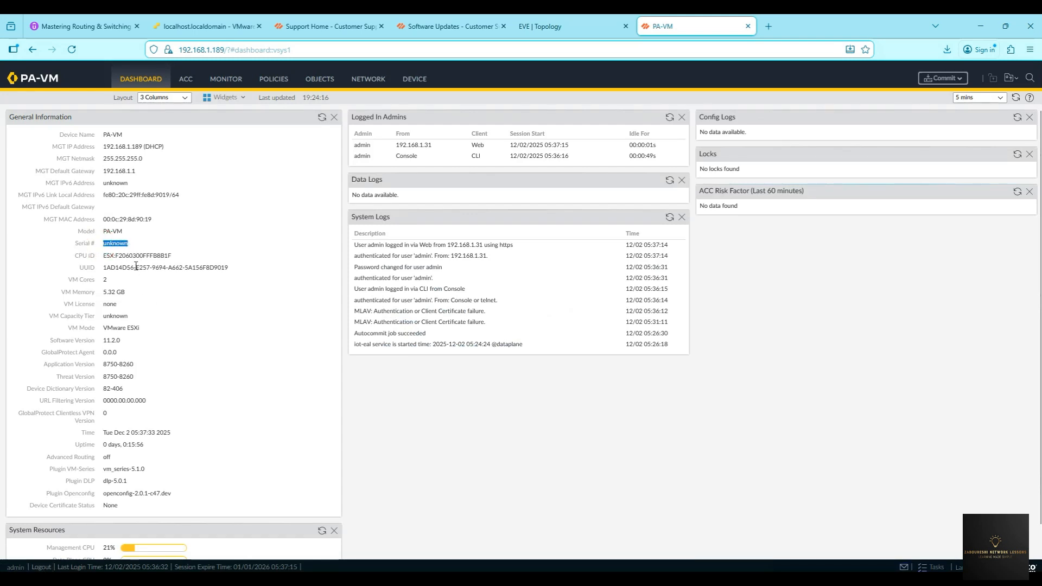
left_click_drag(101, 255, 233, 278)
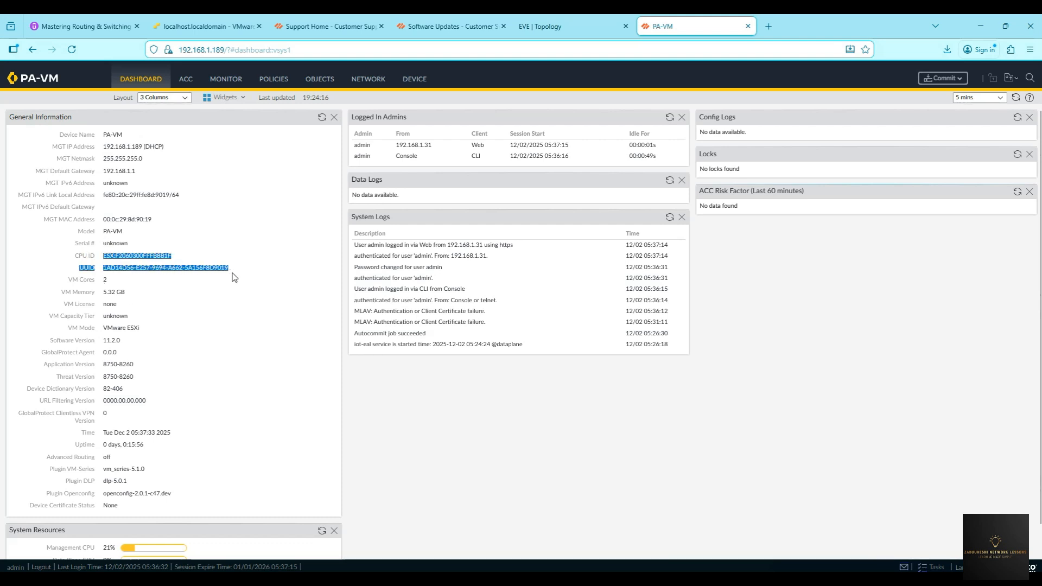
left_click_drag(103, 279, 124, 300)
left_click(105, 278)
left_click(196, 308)
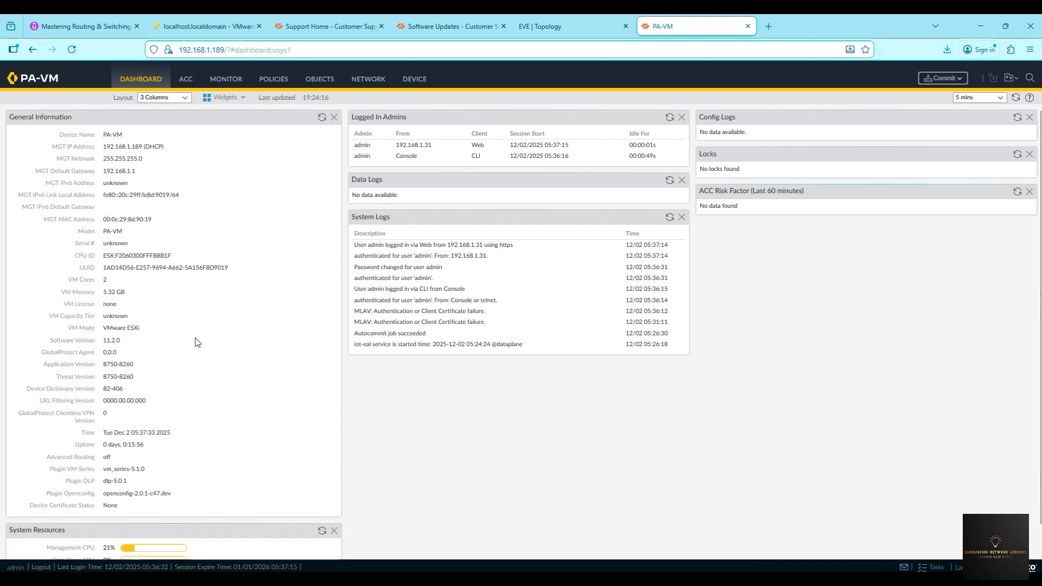
triple_click(152, 470)
left_click_drag(106, 454, 113, 374)
left_click_drag(114, 293, 144, 293)
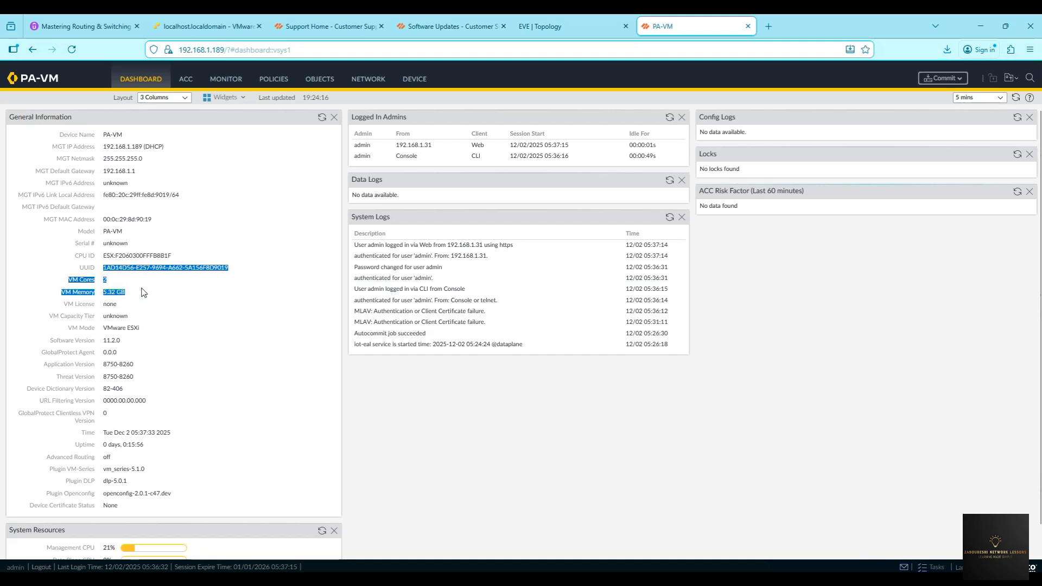
left_click(142, 293)
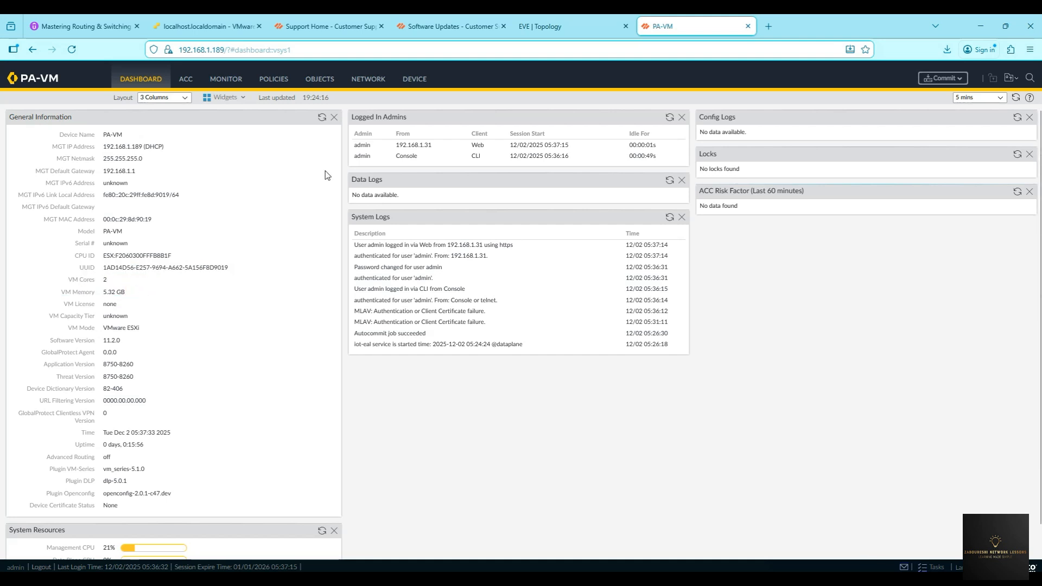
Step: Try retrieving license keys under Device > Licenses, dismiss the error, and return to Setup
left_click(414, 80)
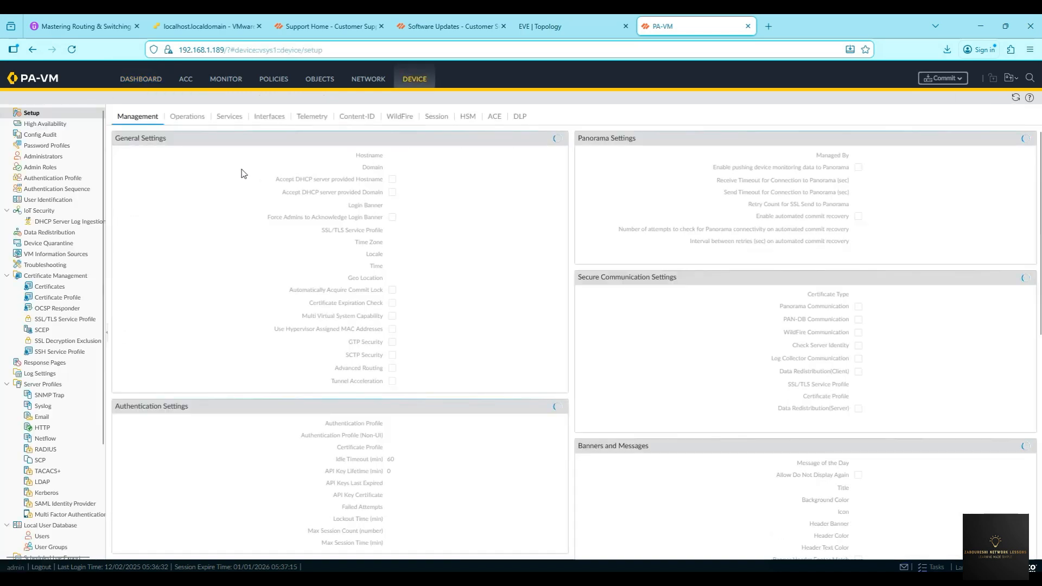
scroll(90, 346, "down", 3)
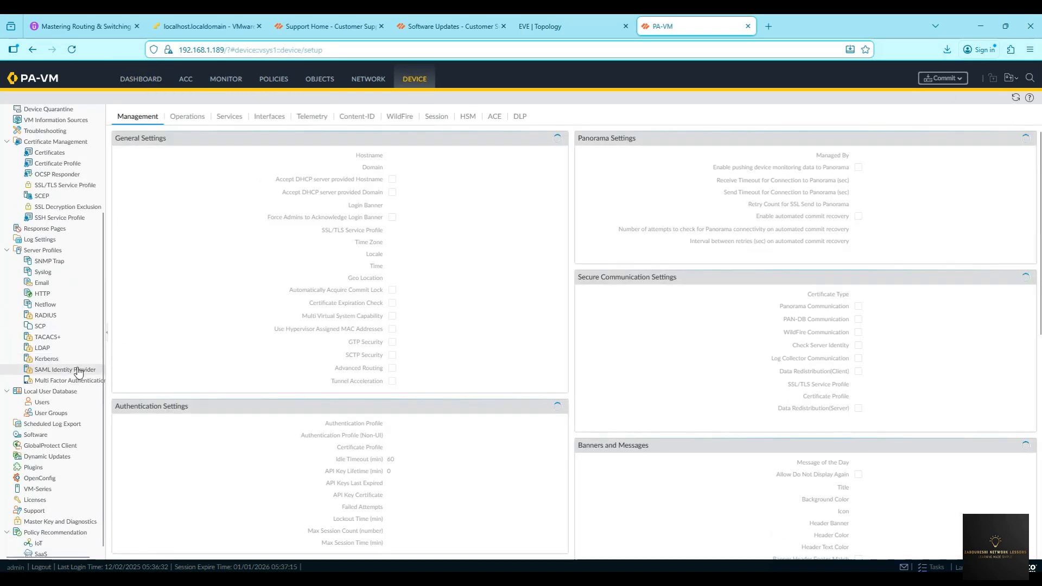
left_click(36, 502)
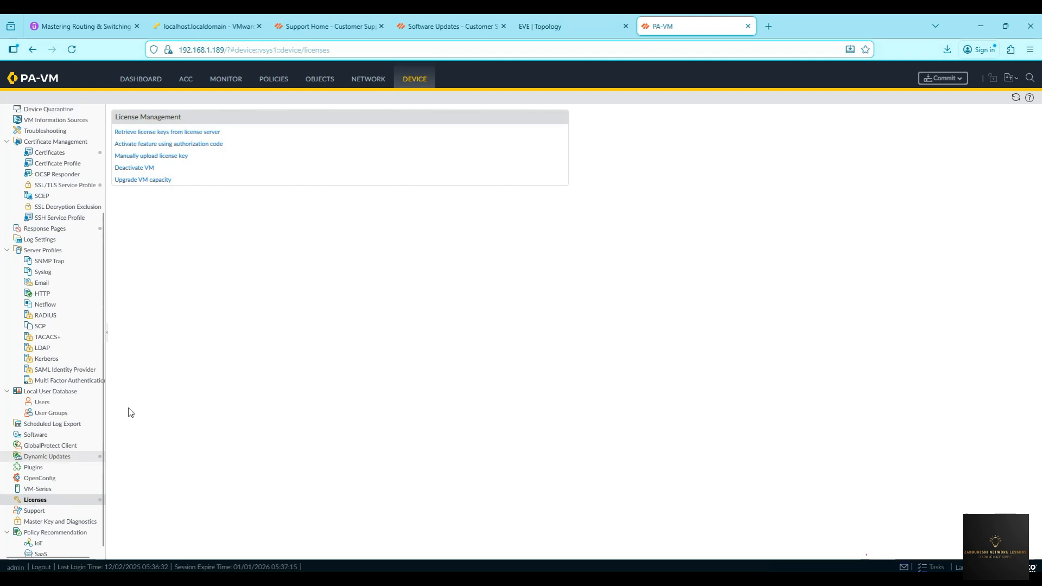
left_click(156, 132)
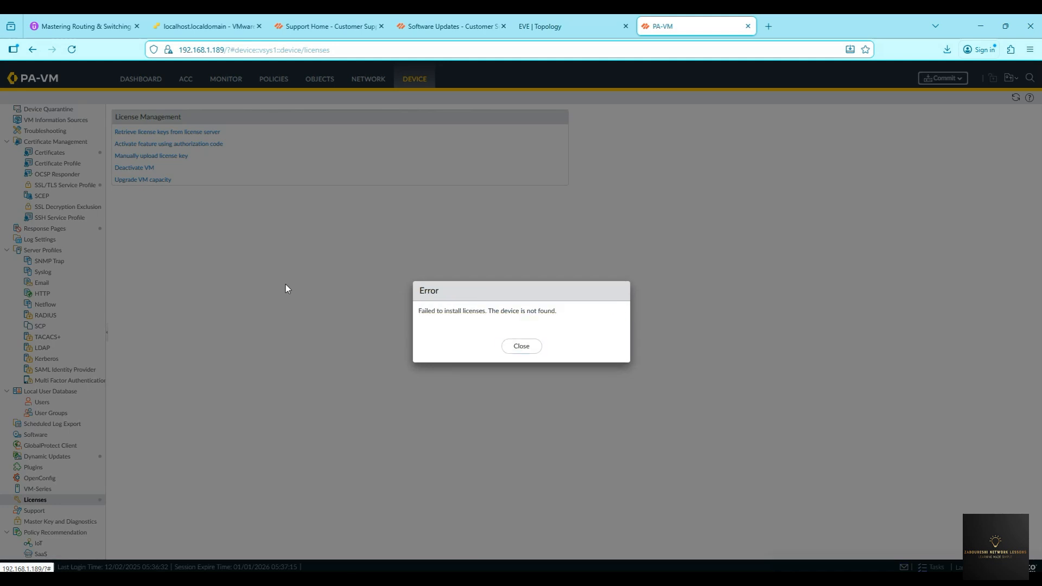
left_click(528, 352)
scroll(46, 195, "up", 3)
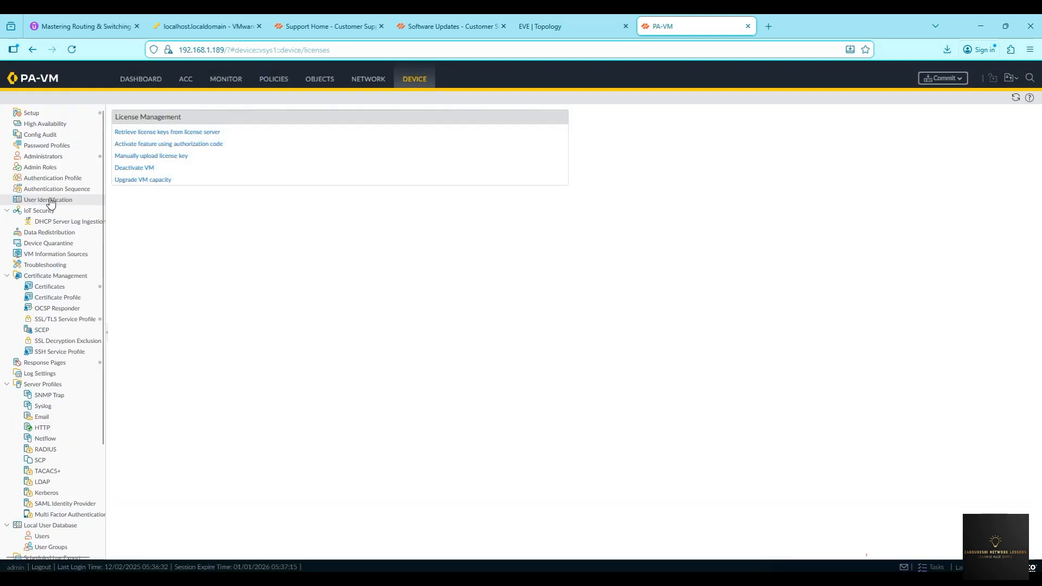
left_click(38, 113)
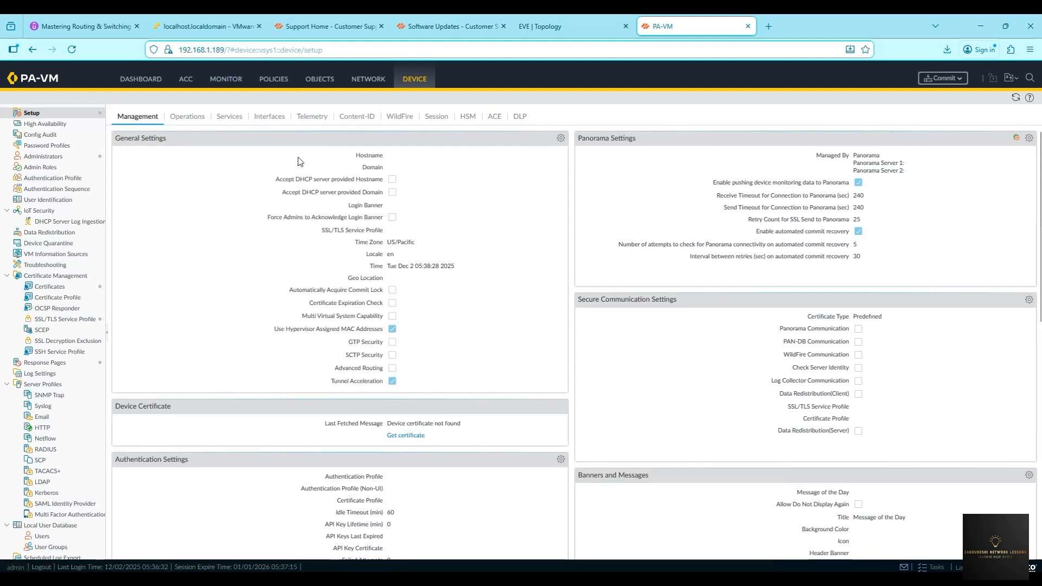
Step: Switch the Management interface address type to Static
left_click(270, 117)
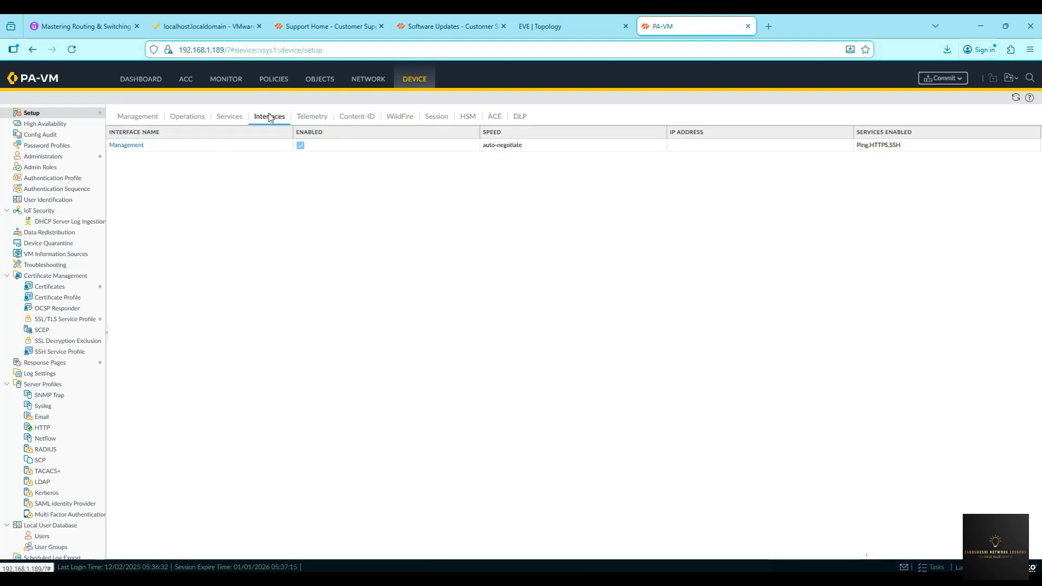
left_click(145, 147)
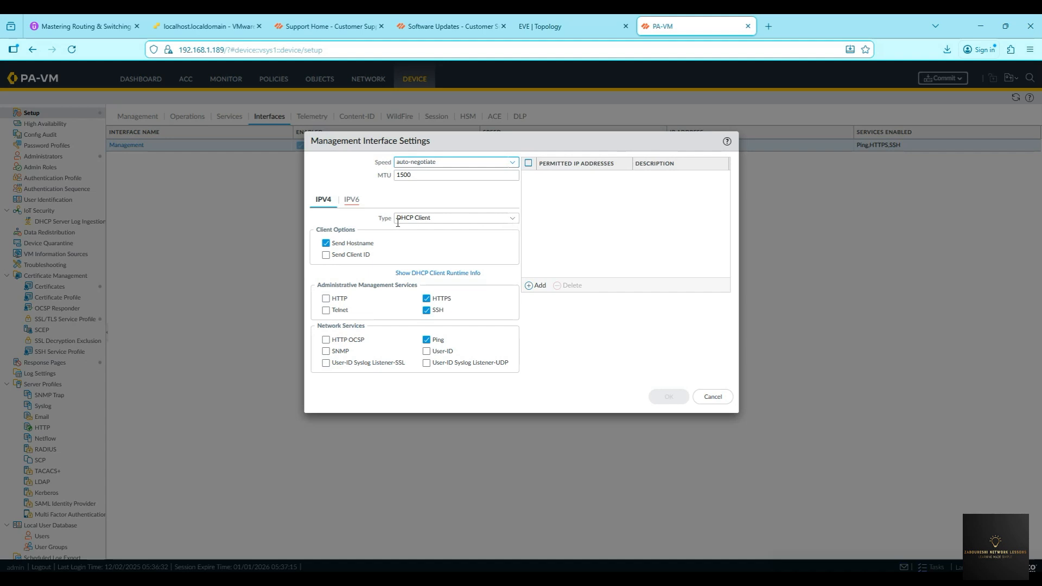
left_click(512, 220)
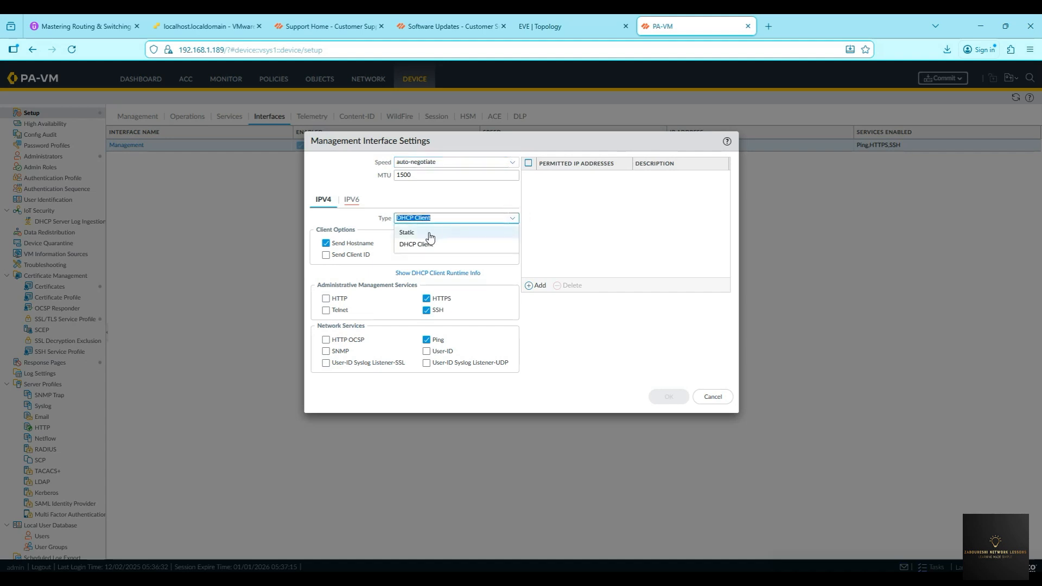
left_click(424, 233)
Step: Enter IP address 192.168.1.190 and netmask 255.255.255.0, then review the IP entry
left_click(423, 232)
type("192.168.1")
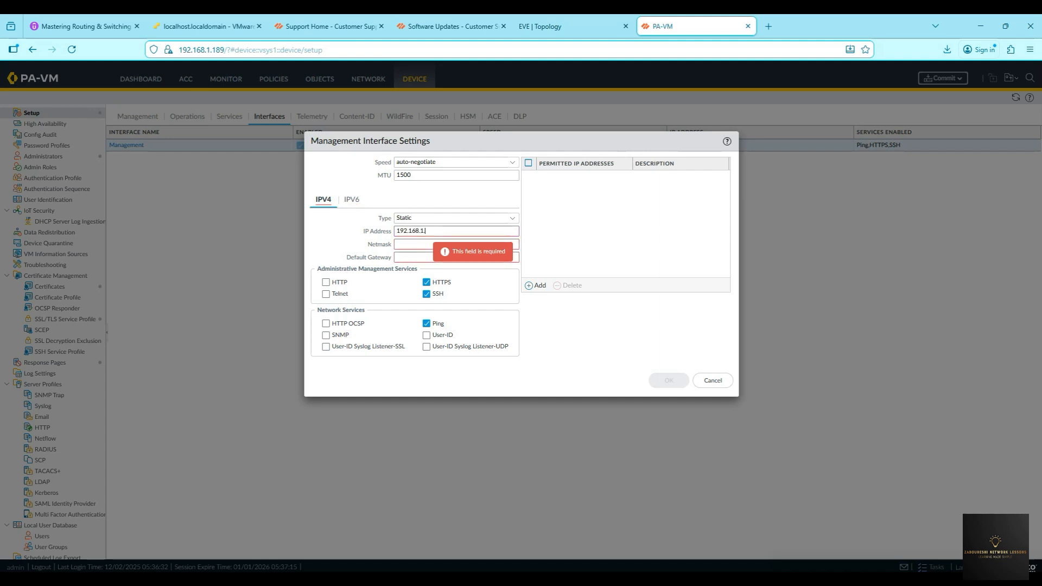
type(".190")
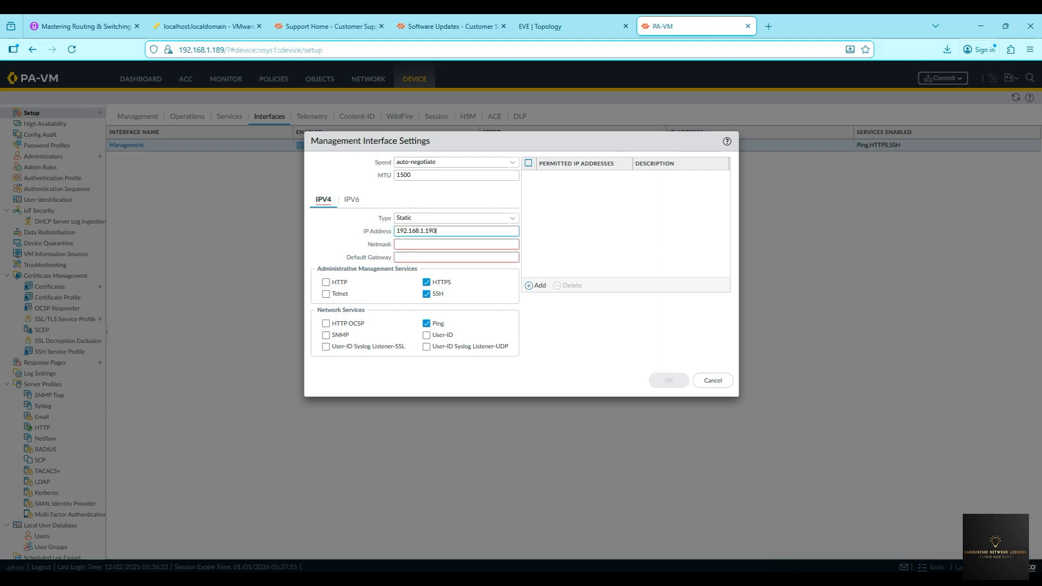
key("Tab")
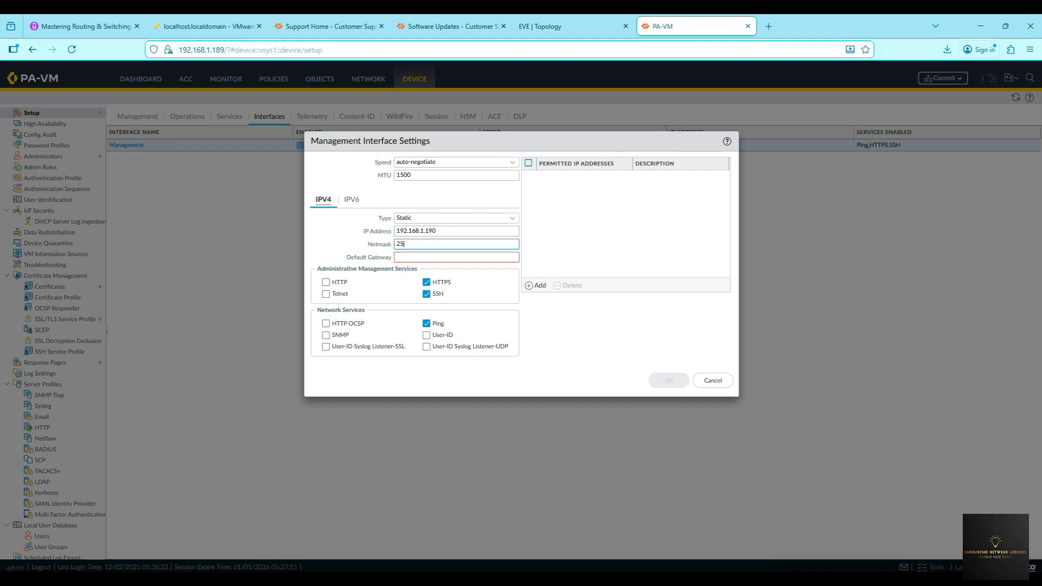
type("255.255.255.0")
key("Tab")
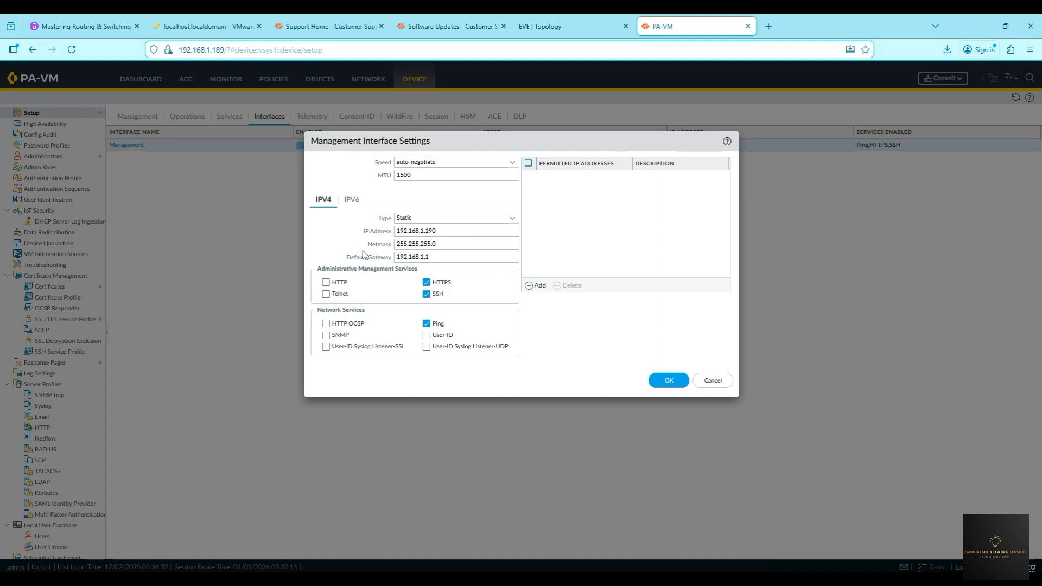
left_click_drag(402, 233, 448, 232)
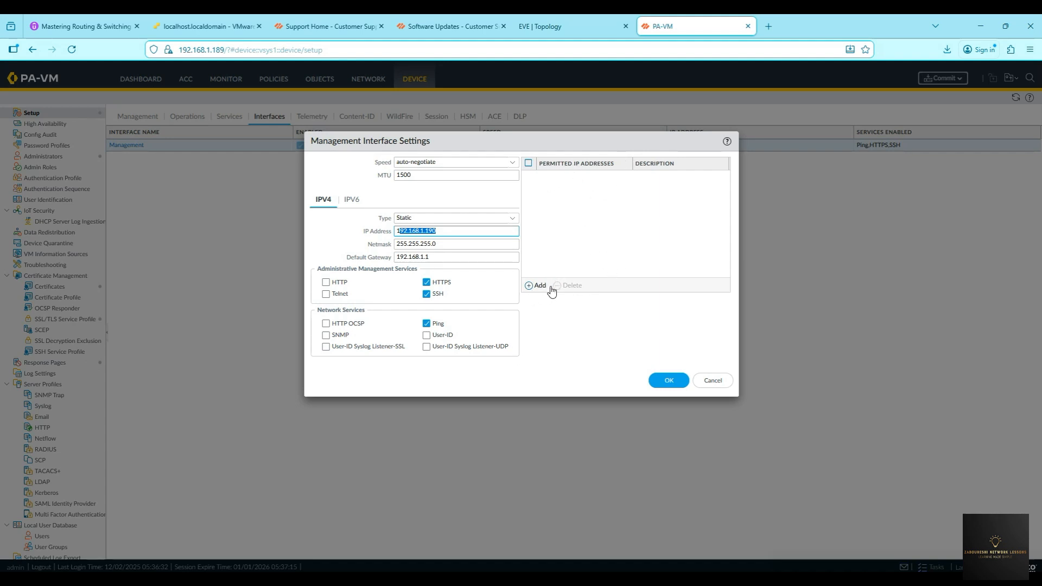
left_click(583, 220)
double_click(444, 231)
Step: Save the Management interface settings, commit the configuration, and close the commit status window
left_click(666, 382)
left_click(948, 79)
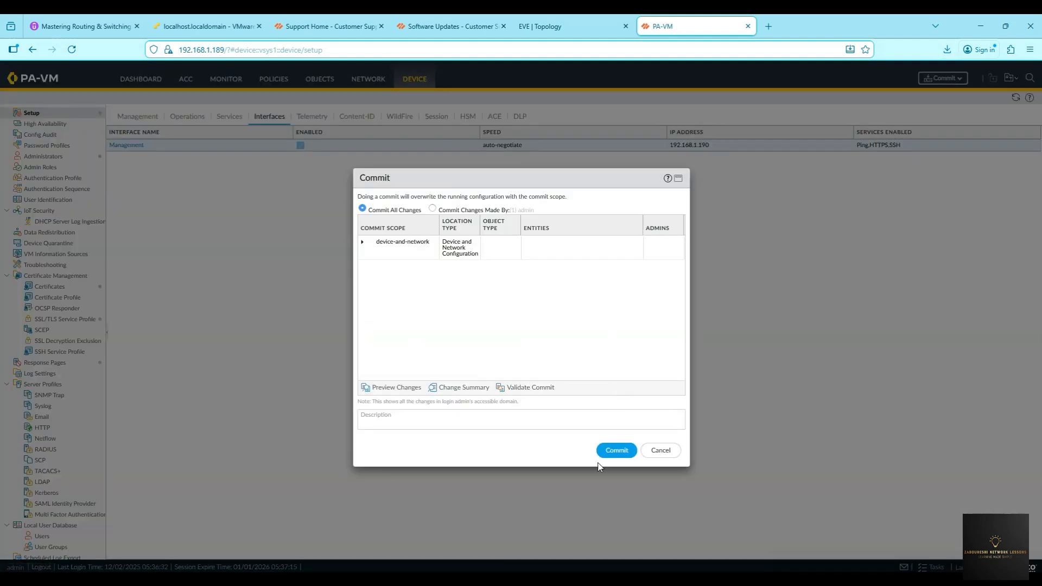
left_click(617, 452)
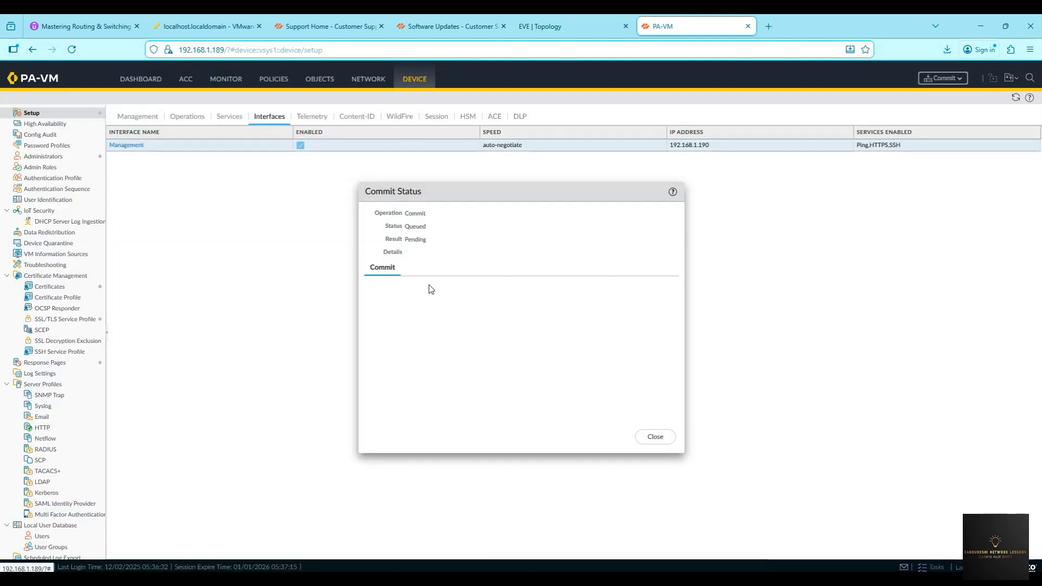
left_click(213, 50)
left_click(214, 50)
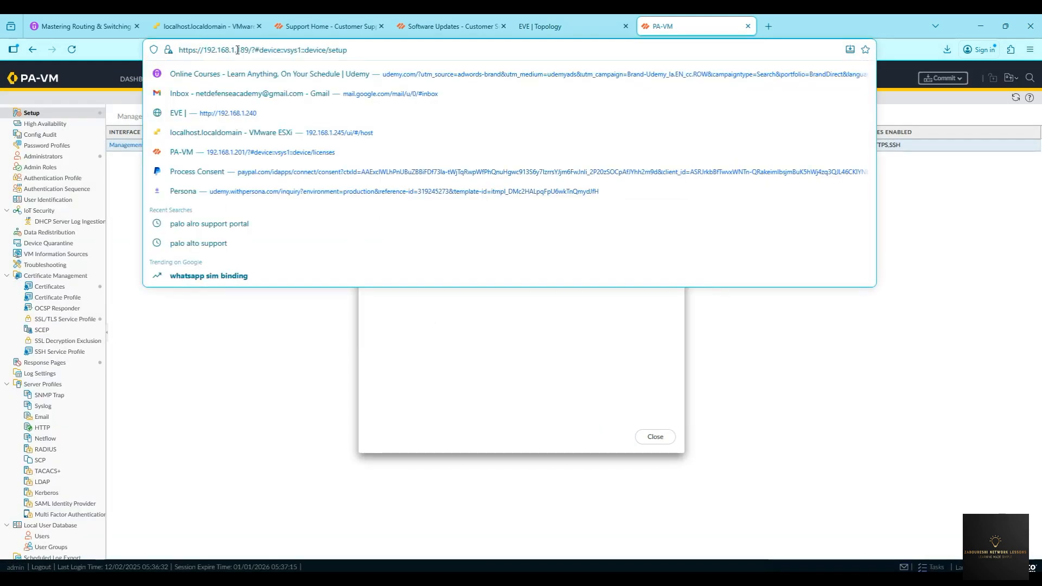
left_click_drag(237, 50, 411, 55)
left_click(550, 413)
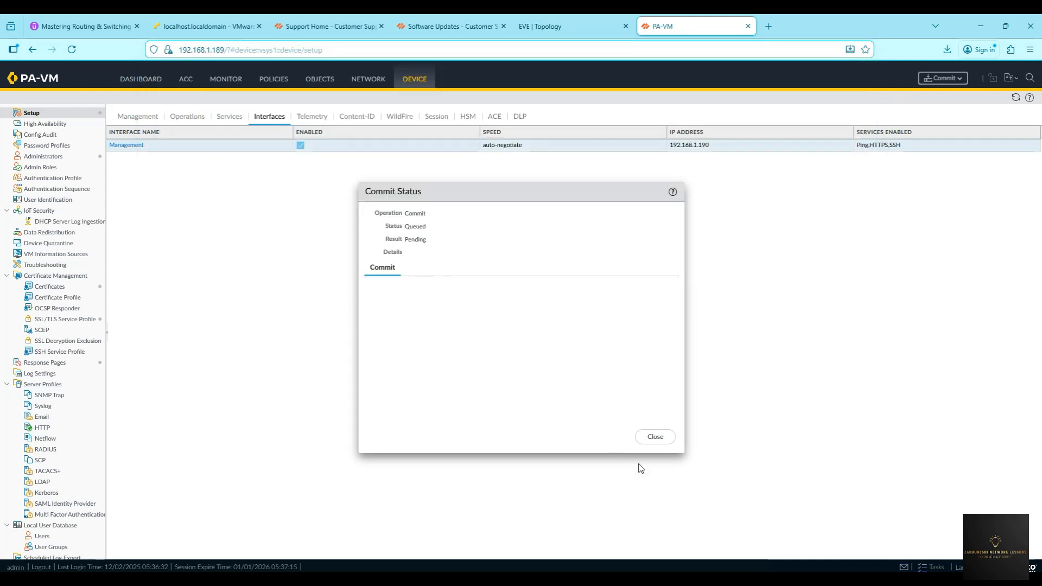
left_click(655, 437)
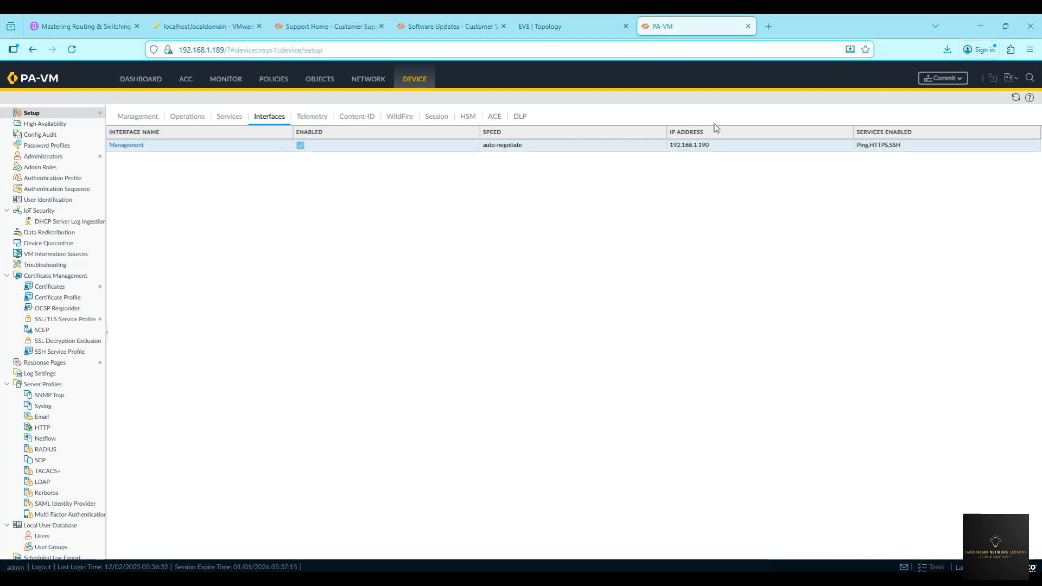
Step: Resize the browser window to a wider, full-height layout
left_click(1006, 26)
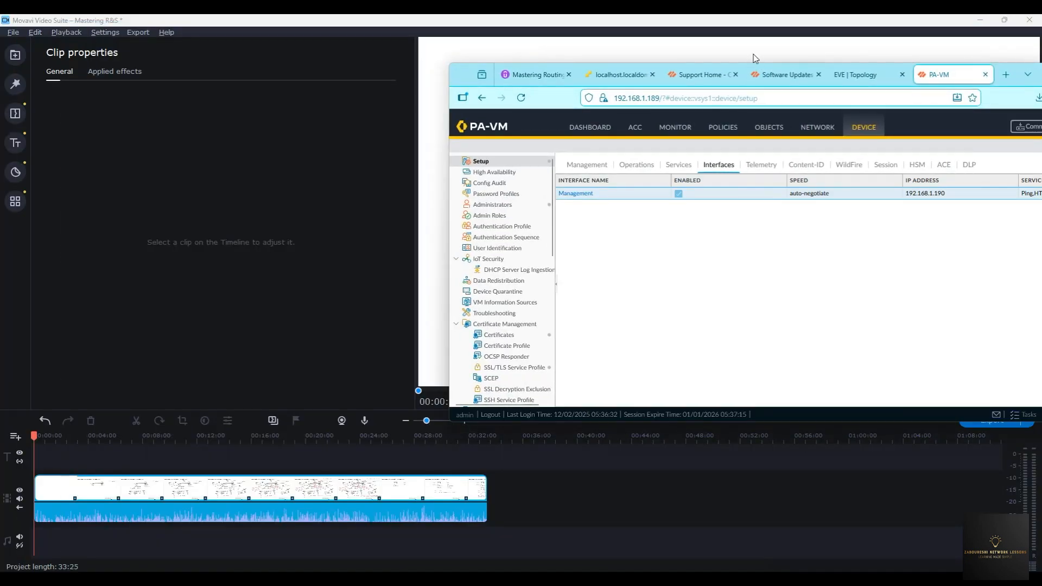
left_click_drag(449, 124, 46, 124)
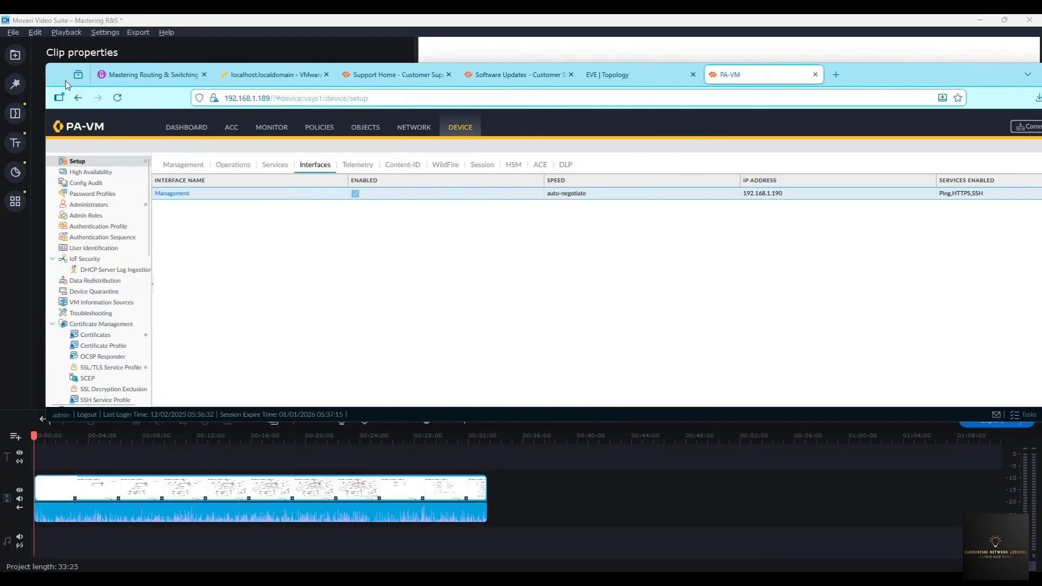
left_click_drag(153, 66, 152, 13)
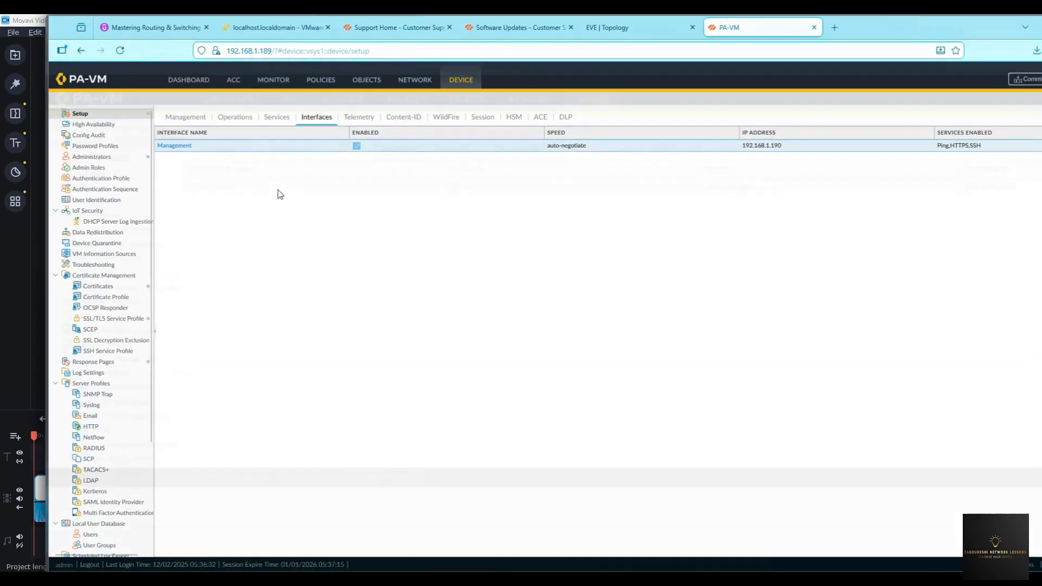
Step: Maximize the browser window and reload the firewall web page
left_click_drag(46, 225, 0, 223)
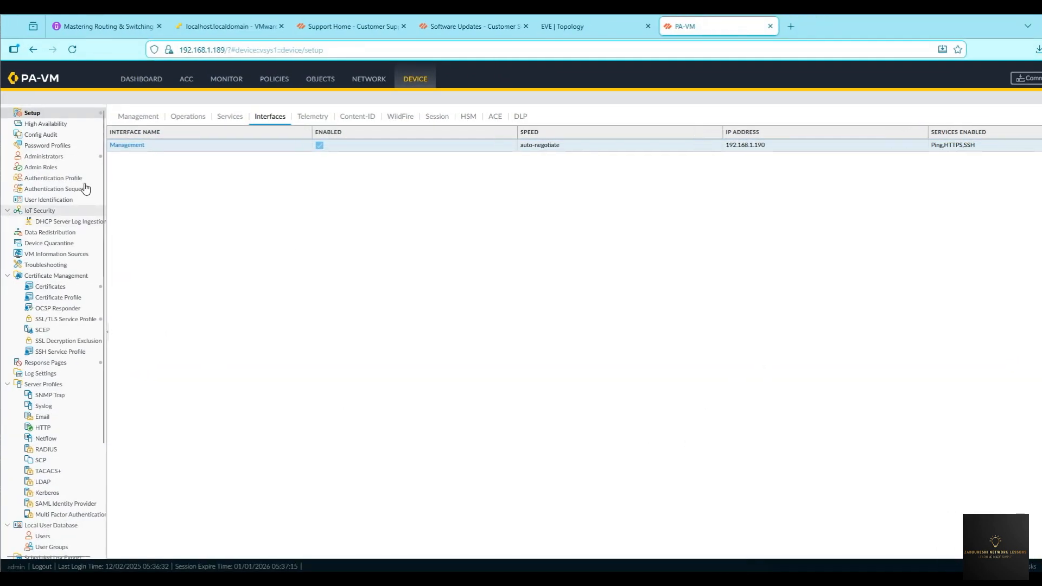
double_click(841, 34)
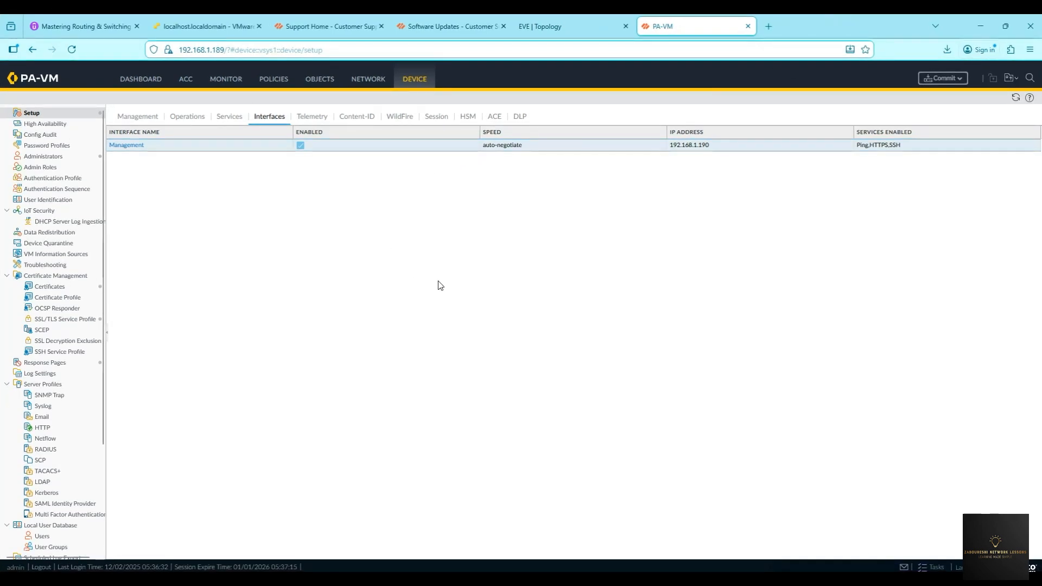
left_click(72, 49)
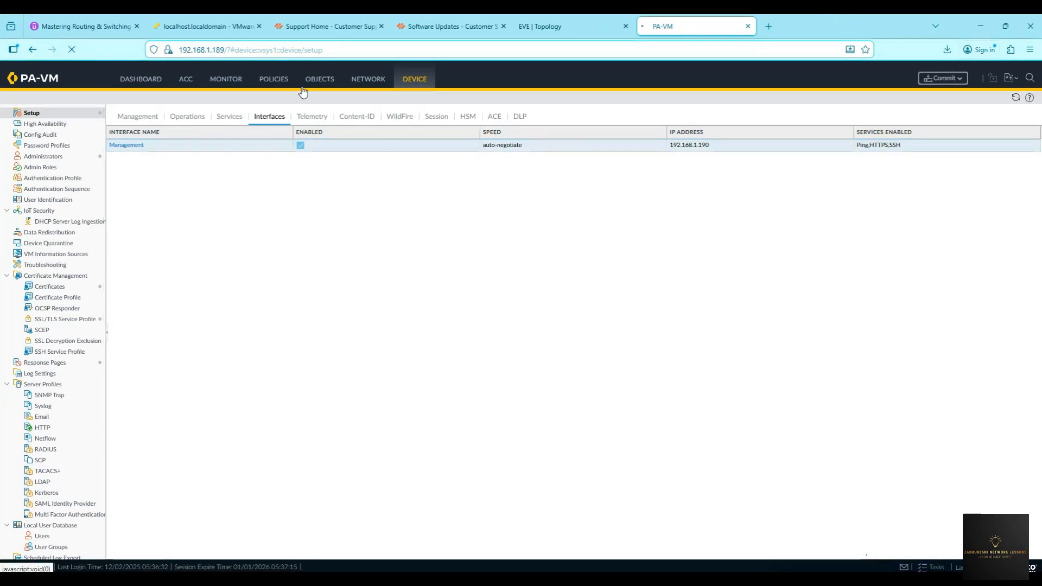
Step: Change the browser address to 192.168.1.190 and retry loading it
left_click(229, 49)
left_click(229, 50)
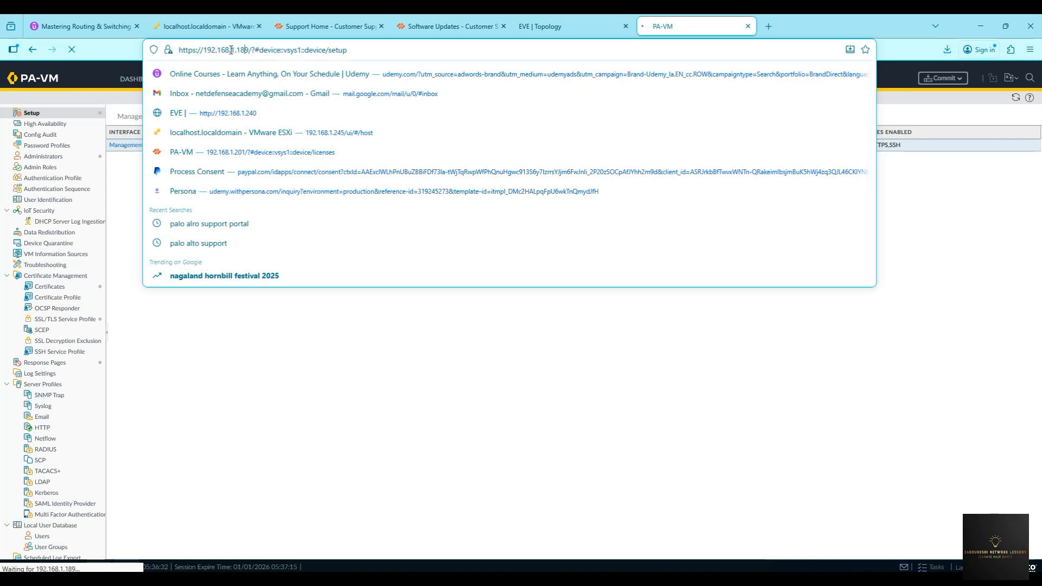
left_click_drag(241, 50, 546, 71)
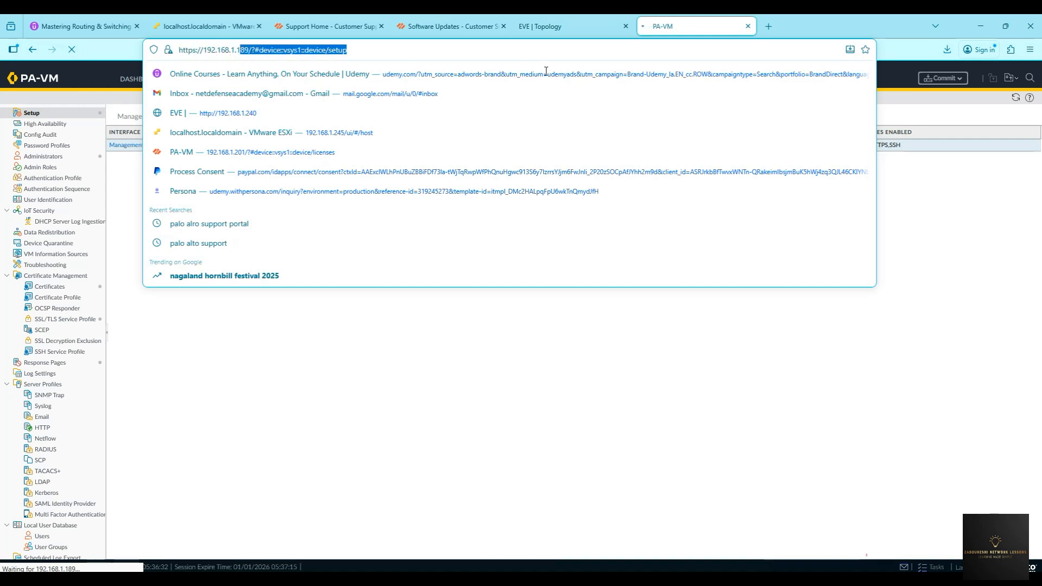
type("90")
key("Return")
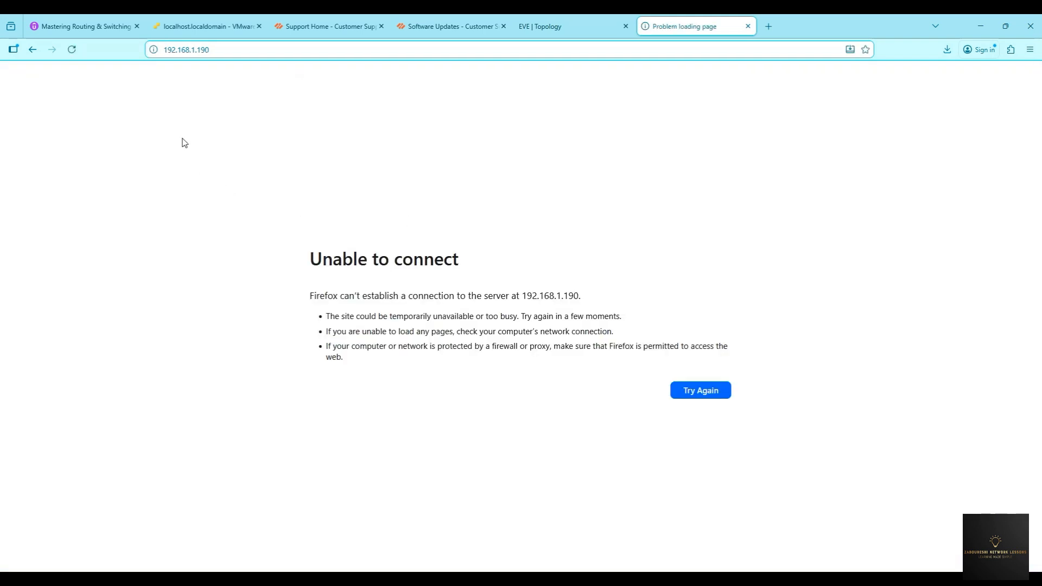
left_click(214, 48)
left_click(220, 51)
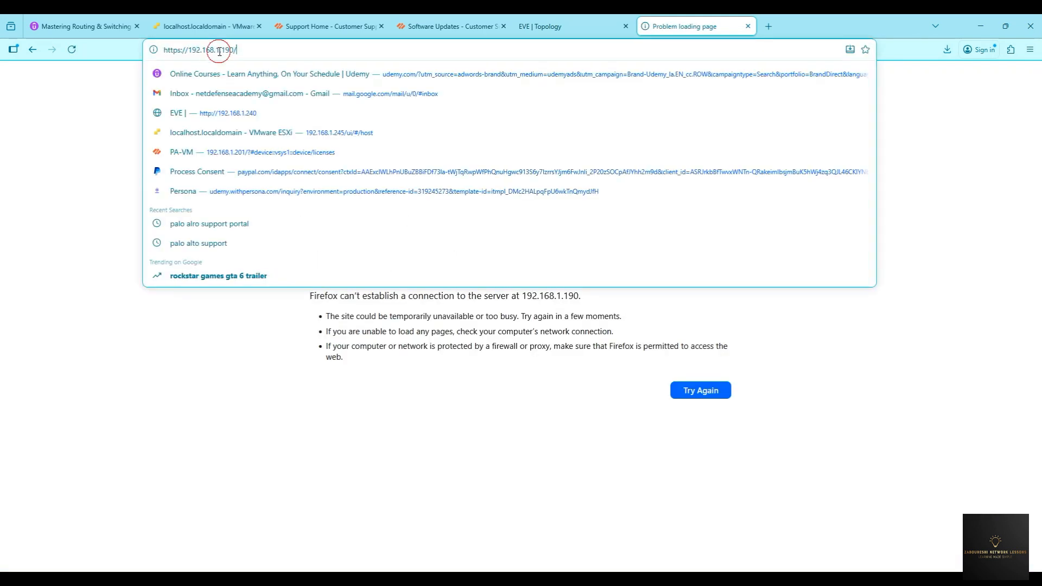
key("Return")
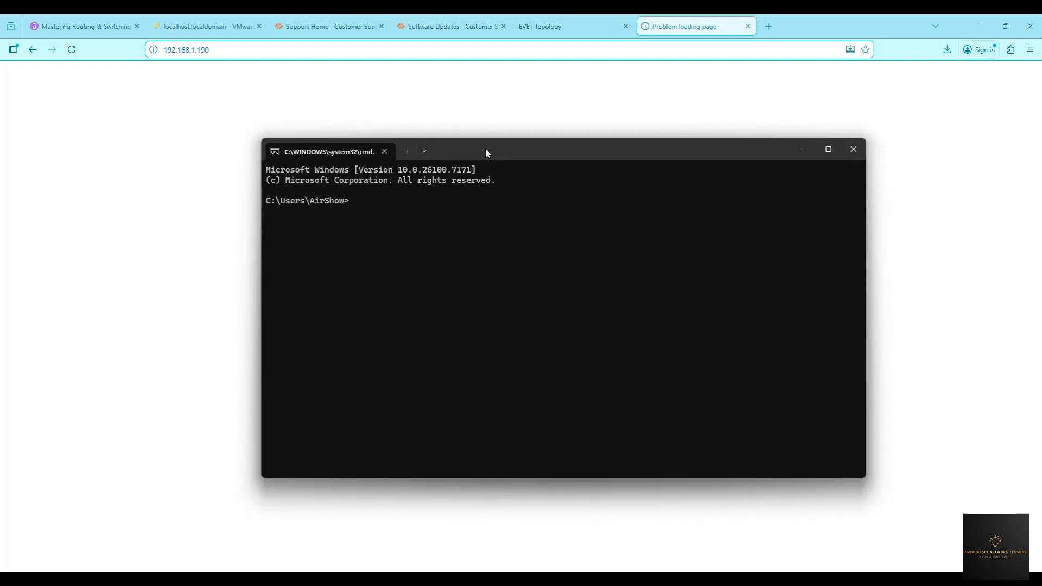
Step: Ping 192.168.1.190 and reload the firewall's new address in Firefox
type("ping 192.168.1.190")
key("Return")
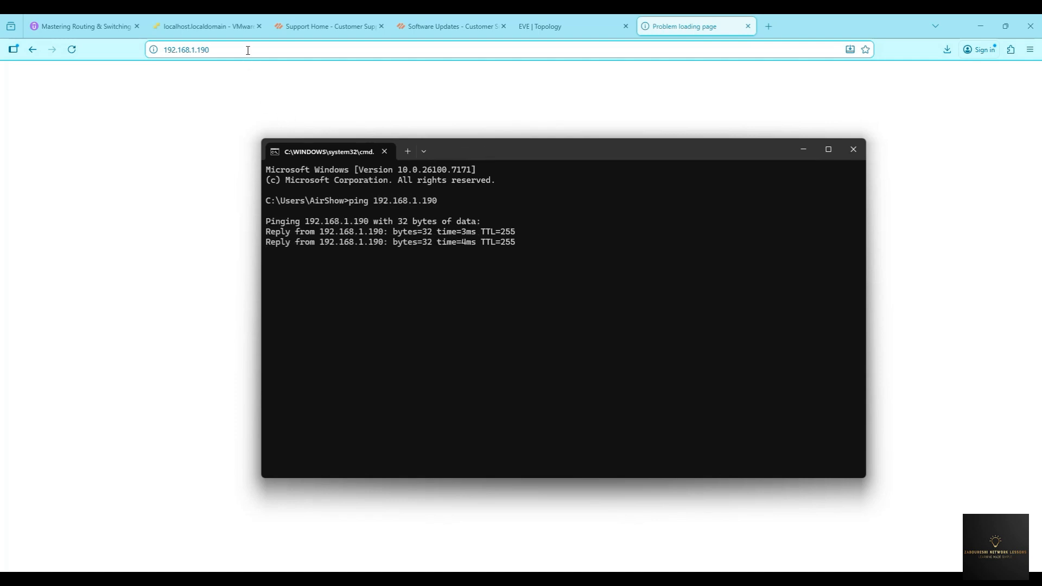
left_click(248, 50)
key("Return")
left_click(248, 50)
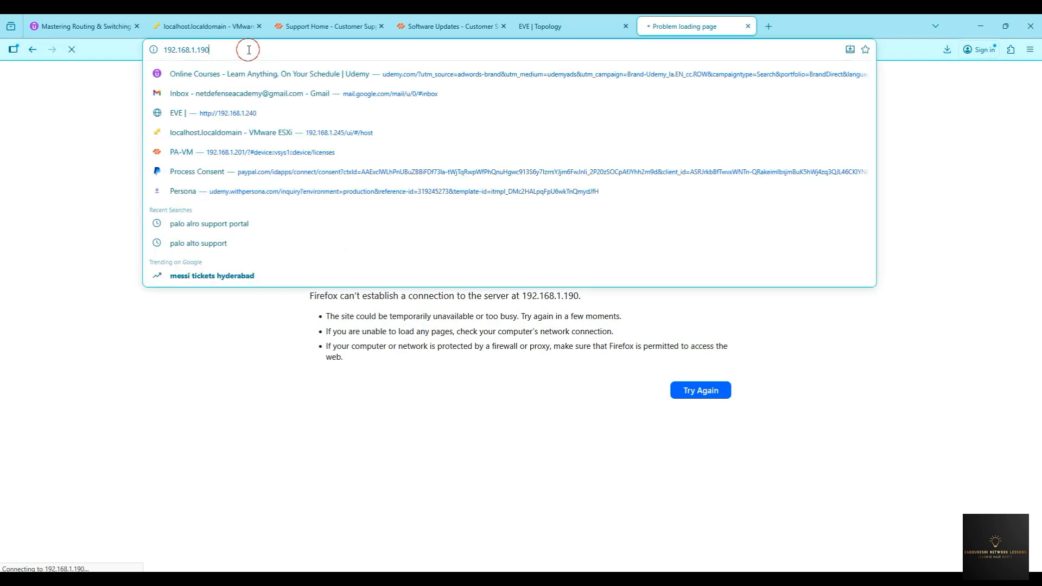
left_click(249, 50)
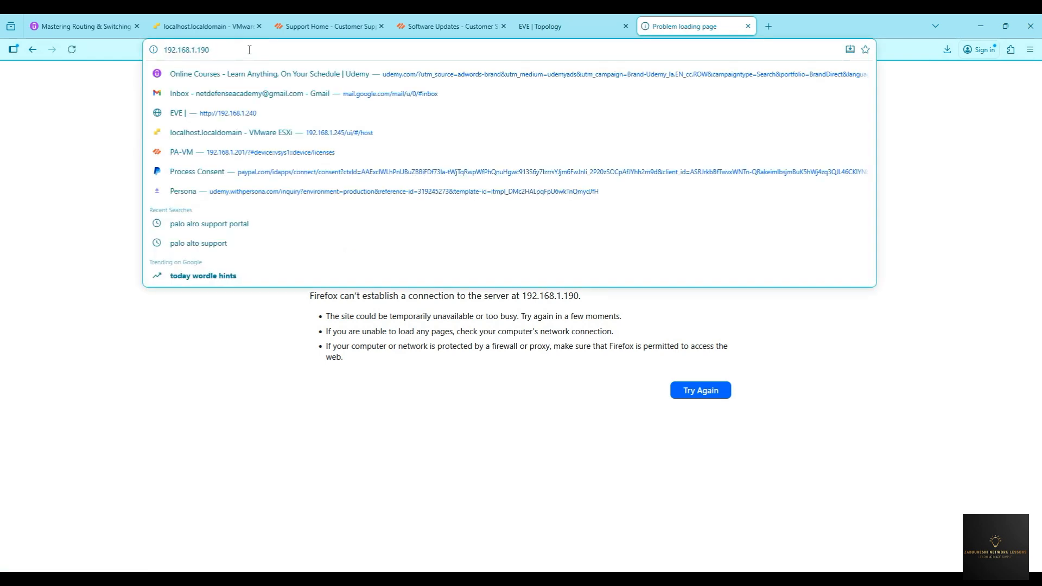
left_click(217, 51)
Step: Rerun the ping to 192.168.1.190 and list the ARP table entries
left_click(773, 579)
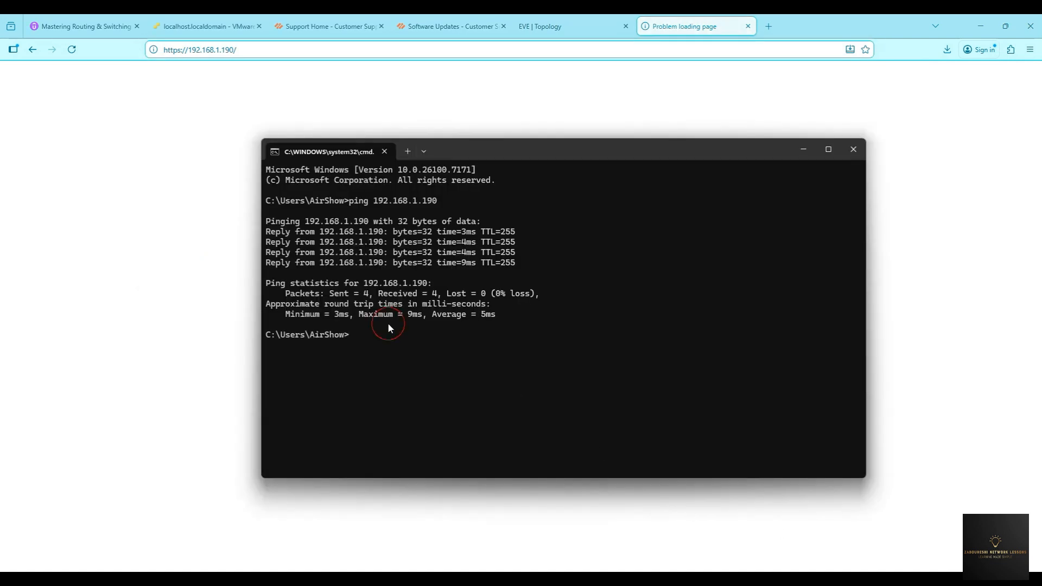
key("Up")
key("Return")
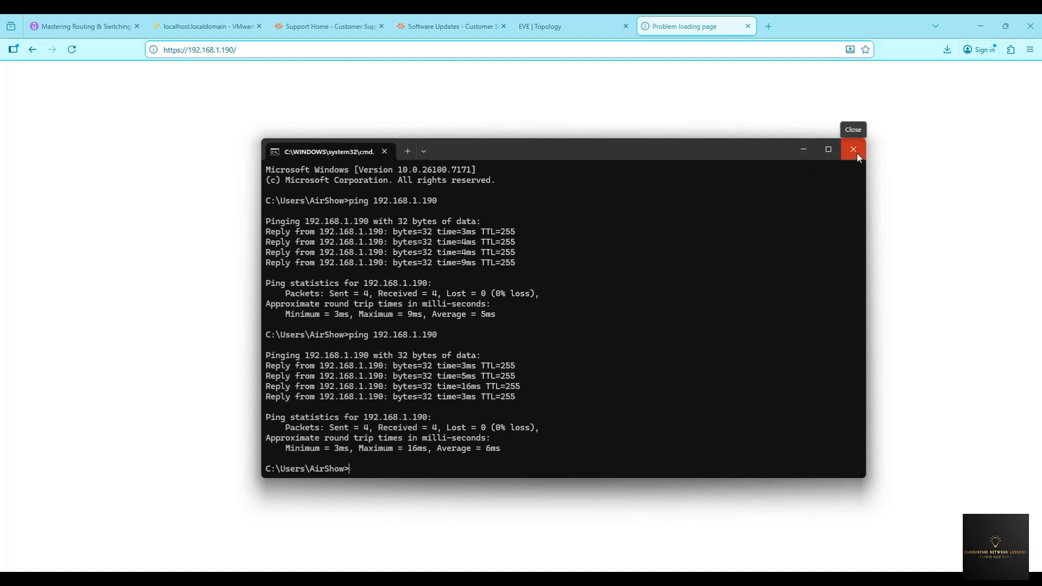
type("sh")
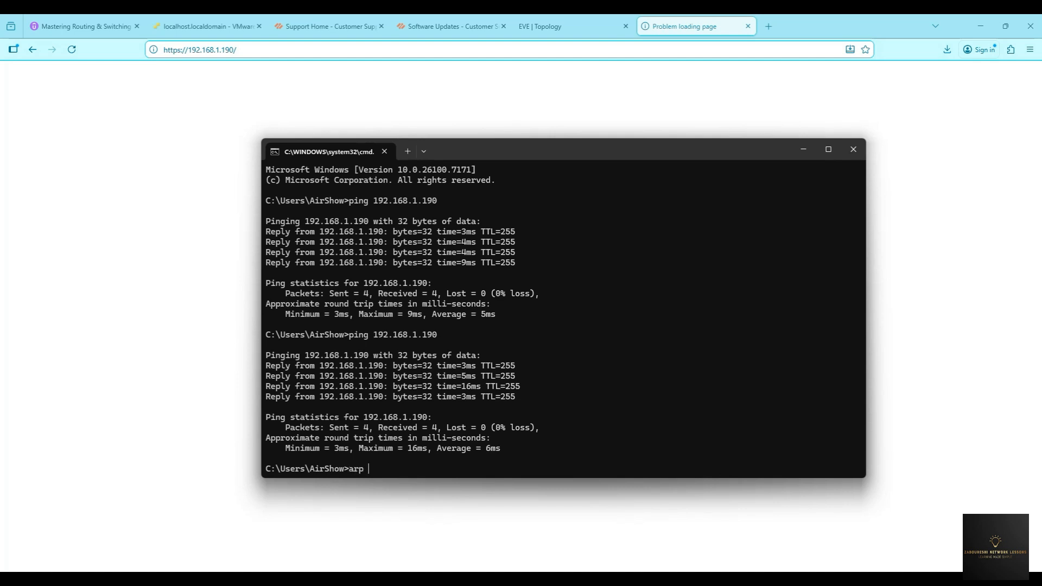
key("Return")
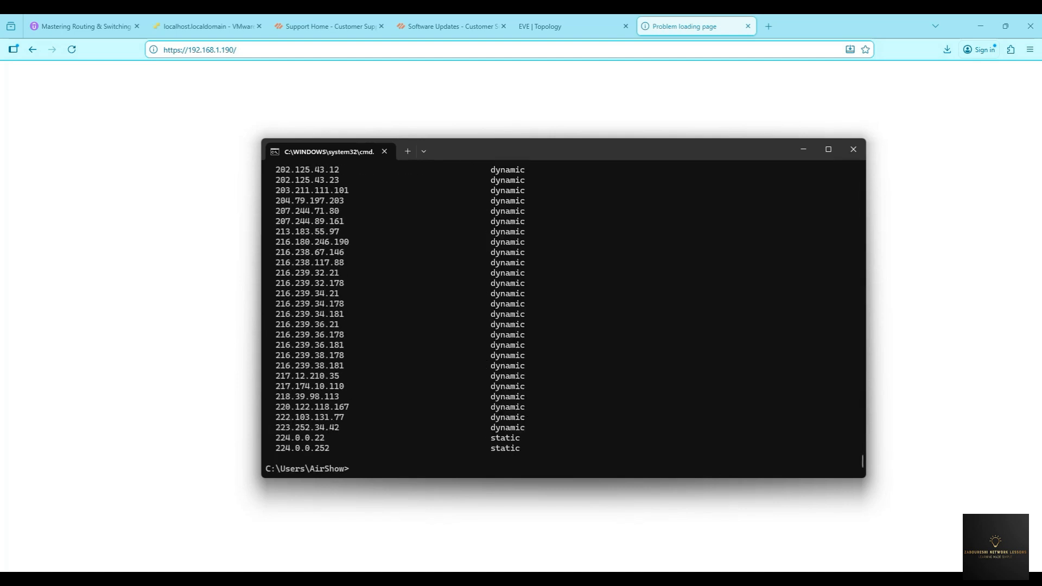
Step: Review the ARP listing, then retry loading 192.168.1.190 in Firefox
scroll(384, 307, "up", 8)
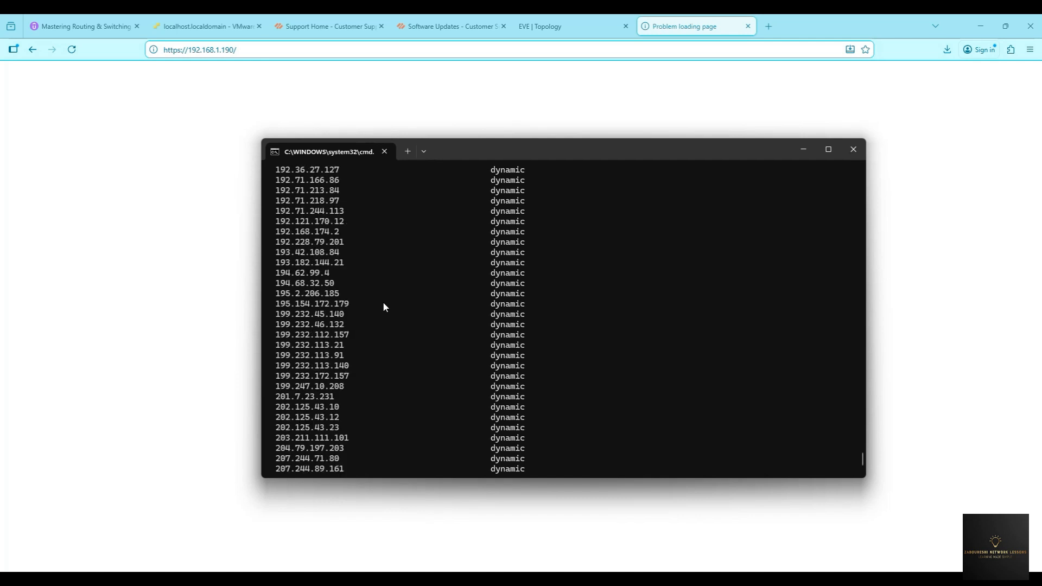
scroll(383, 307, "up", 3)
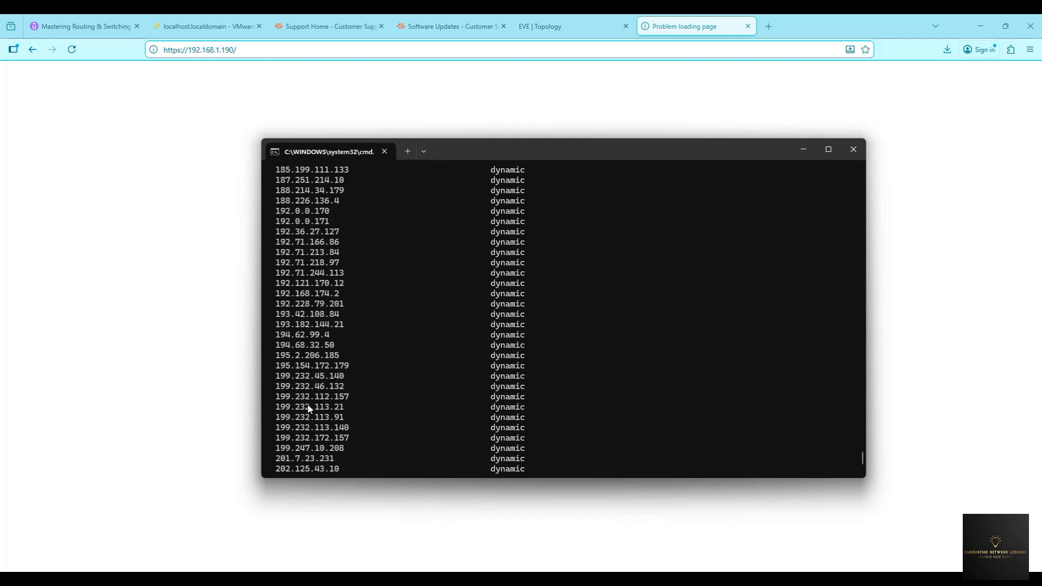
left_click_drag(271, 281, 315, 289)
scroll(302, 239, "up", 1)
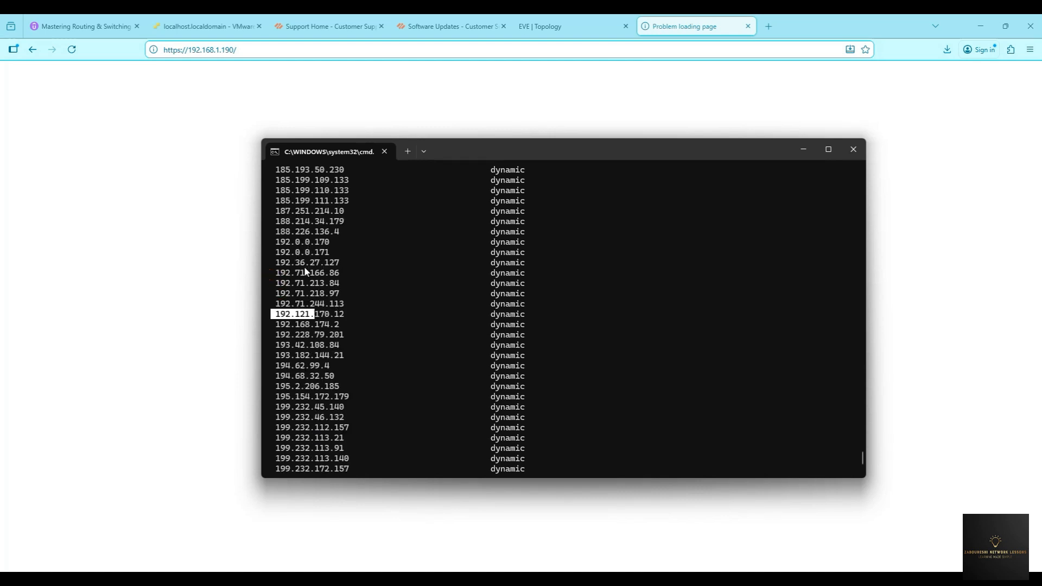
left_click_drag(275, 269, 339, 325)
scroll(340, 324, "down", 1)
left_click_drag(284, 304, 341, 315)
scroll(342, 328, "down", 4)
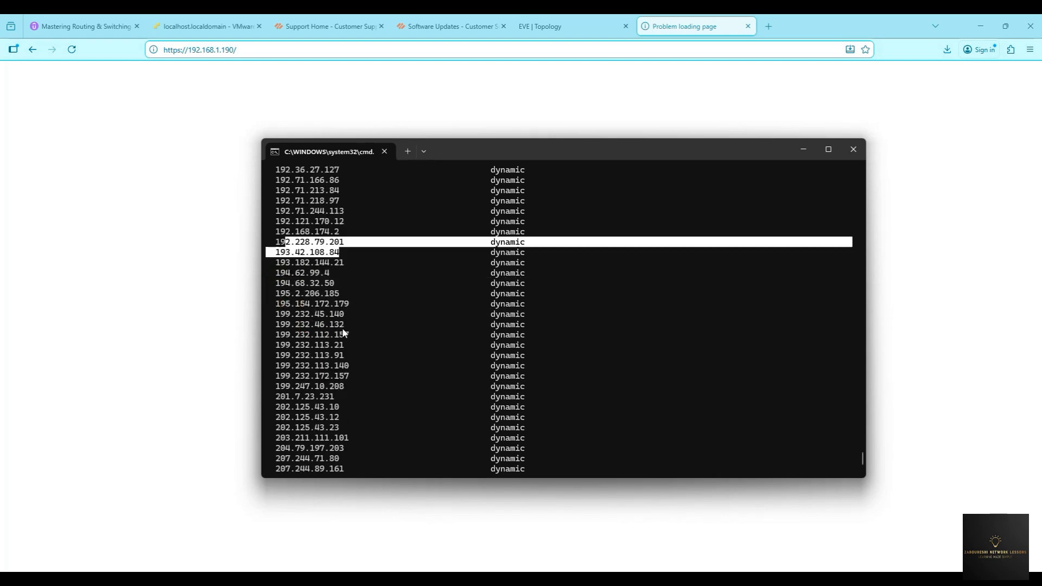
scroll(342, 330, "down", 1)
scroll(343, 330, "up", 20)
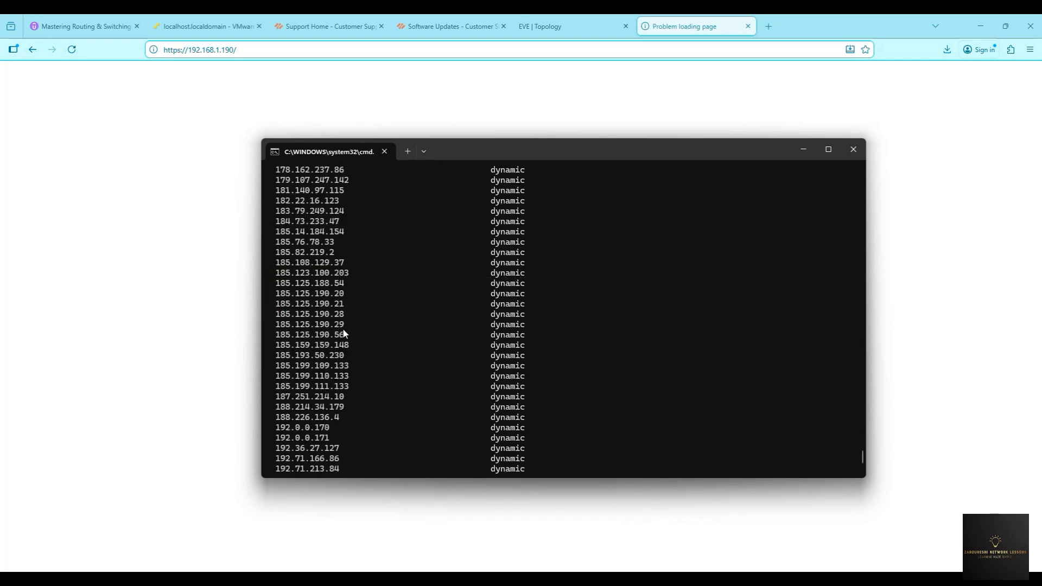
scroll(343, 328, "up", 20)
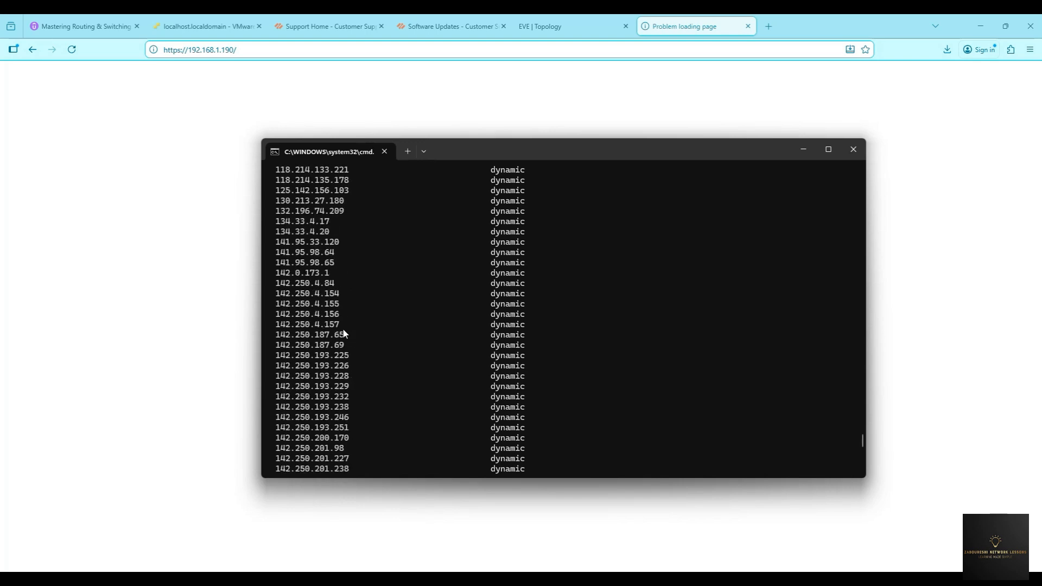
scroll(343, 330, "up", 20)
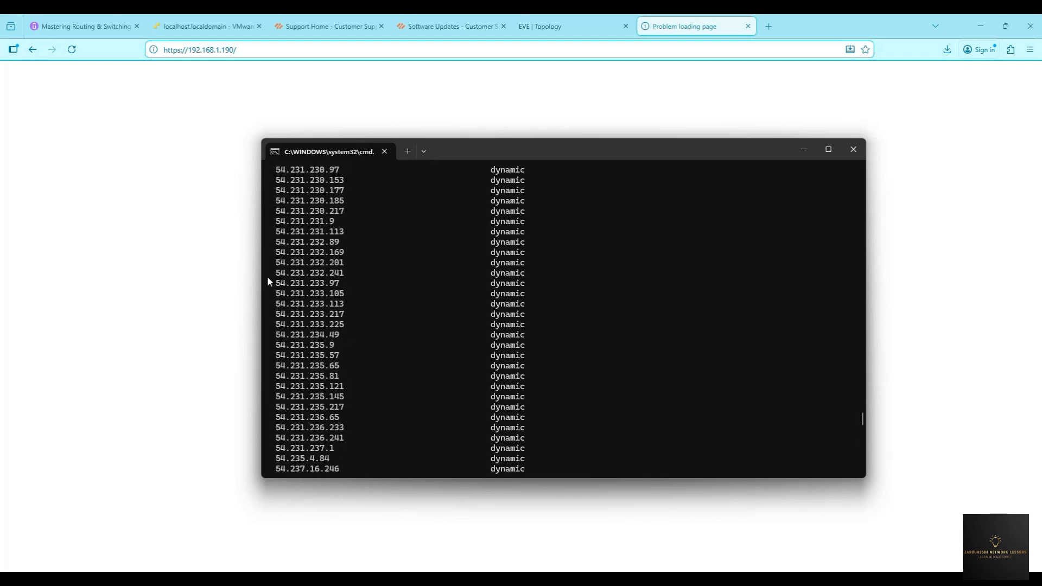
left_click(219, 218)
left_click(72, 50)
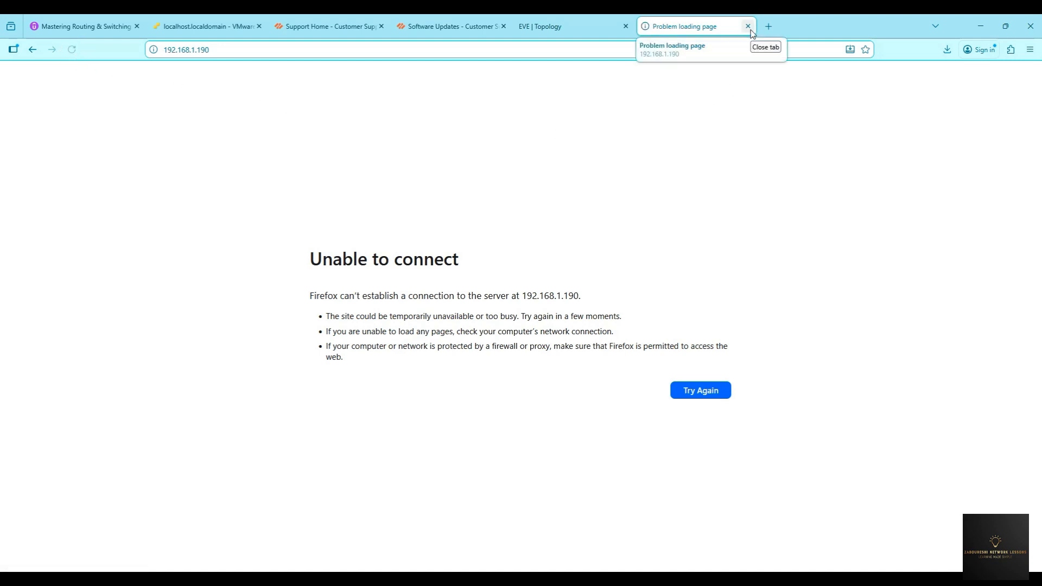
Step: Run 'show interface management' on the firewall VM console, then return to Firefox to retry 192.168.1.190
left_click(234, 53)
key("Return")
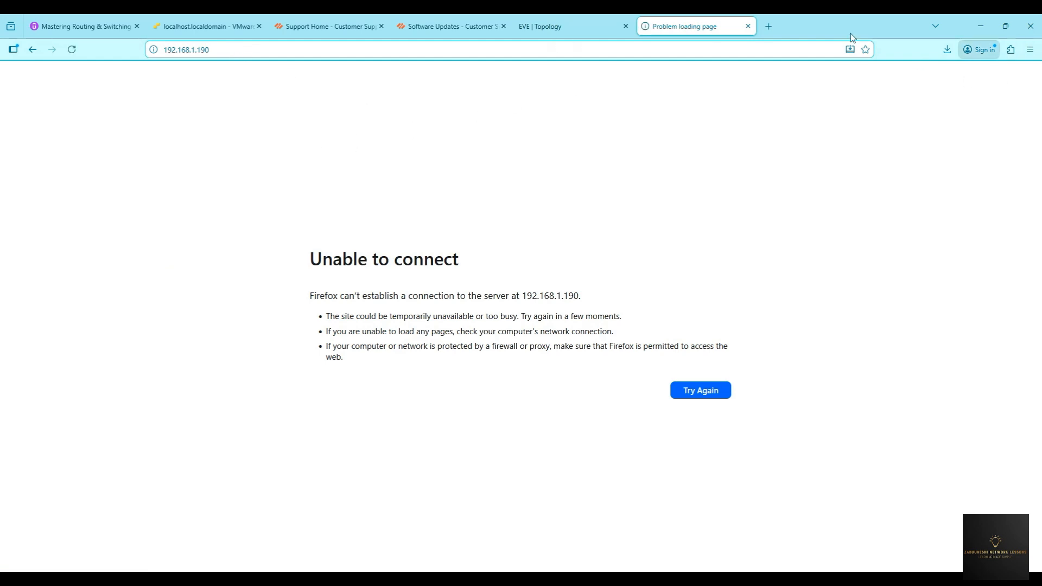
left_click(196, 26)
left_click(269, 355)
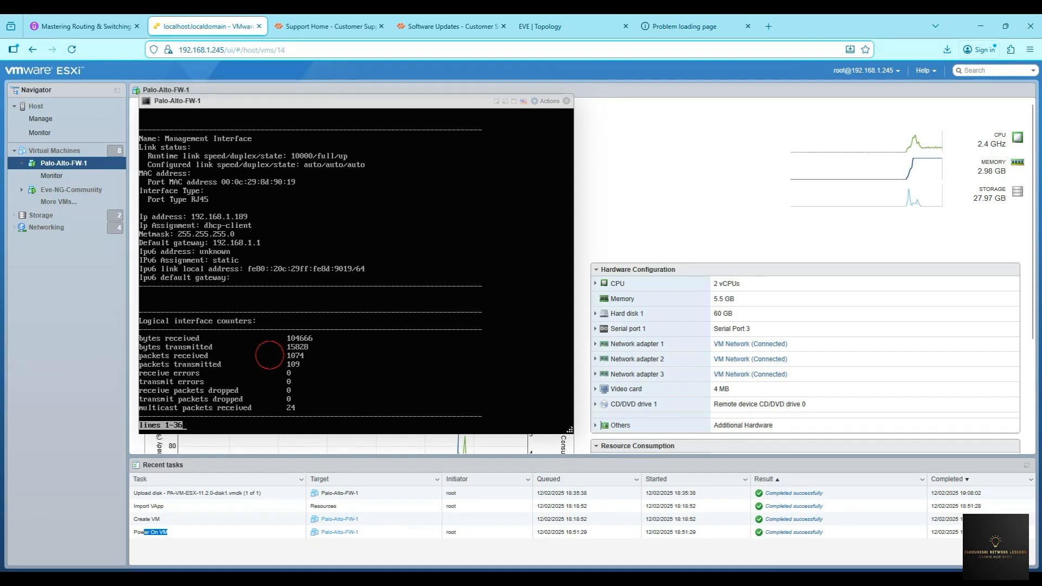
key("Return")
key("Return")
key("Return")
key("Return")
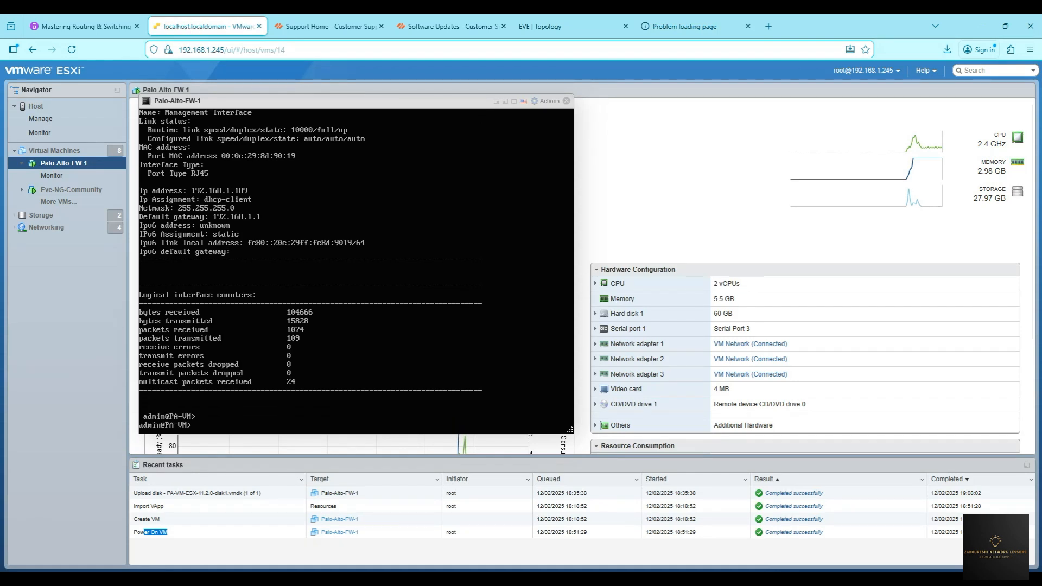
type("show interface management")
key("Return")
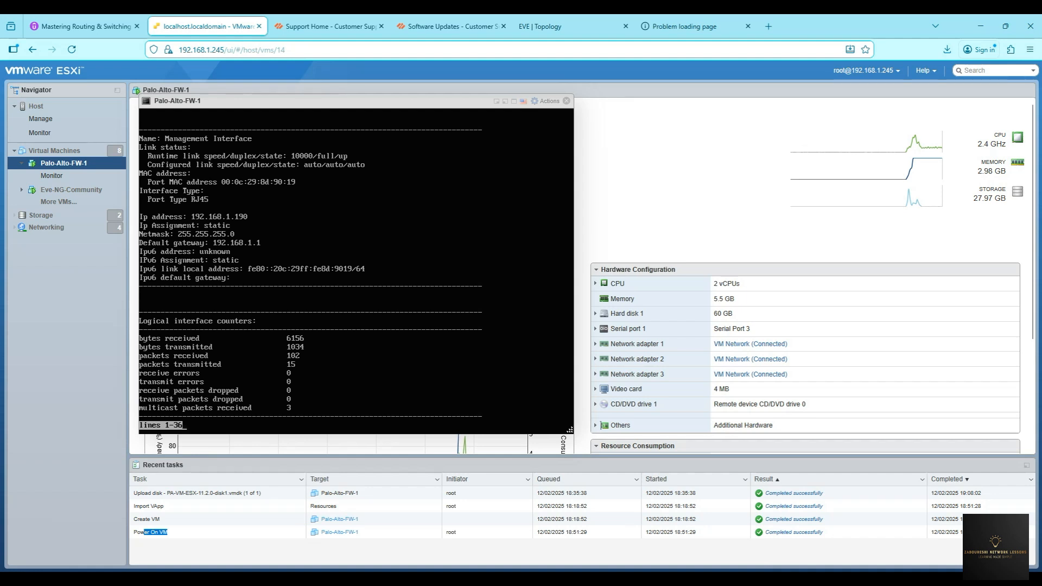
key("Return")
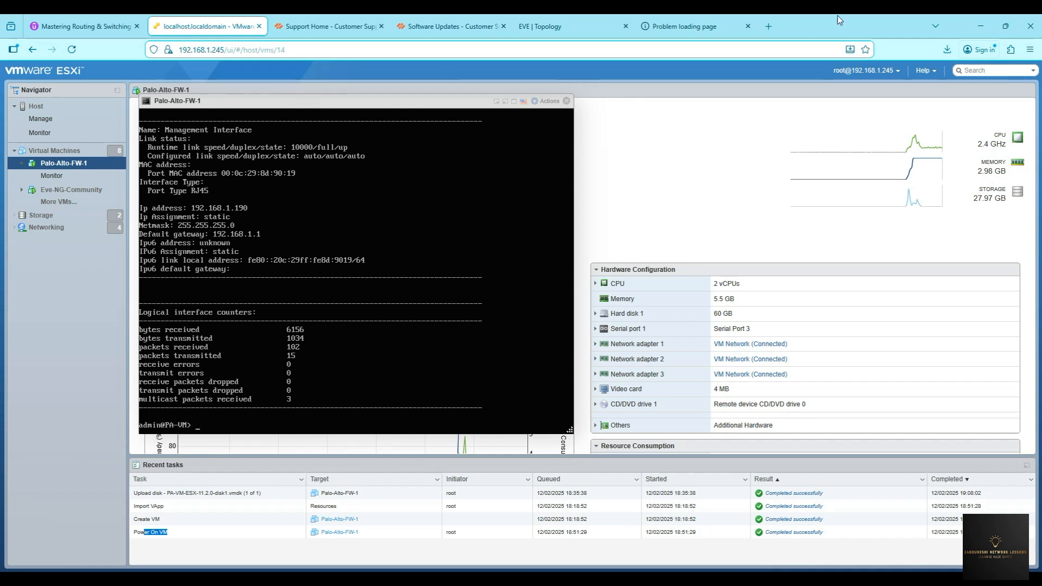
left_click(684, 26)
left_click(243, 52)
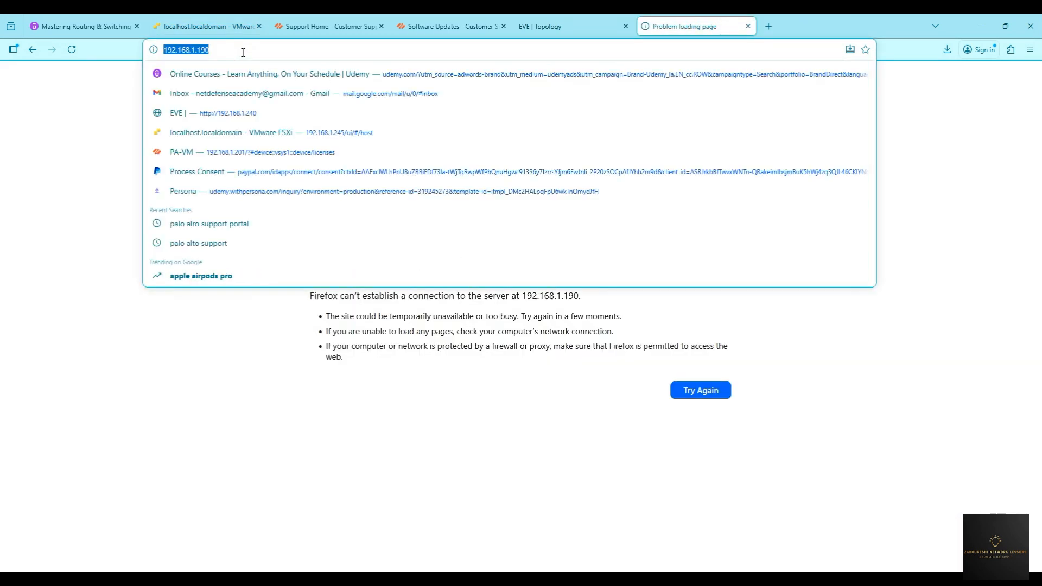
Step: Close the failed connection tab and open a new private Firefox window
key("Return")
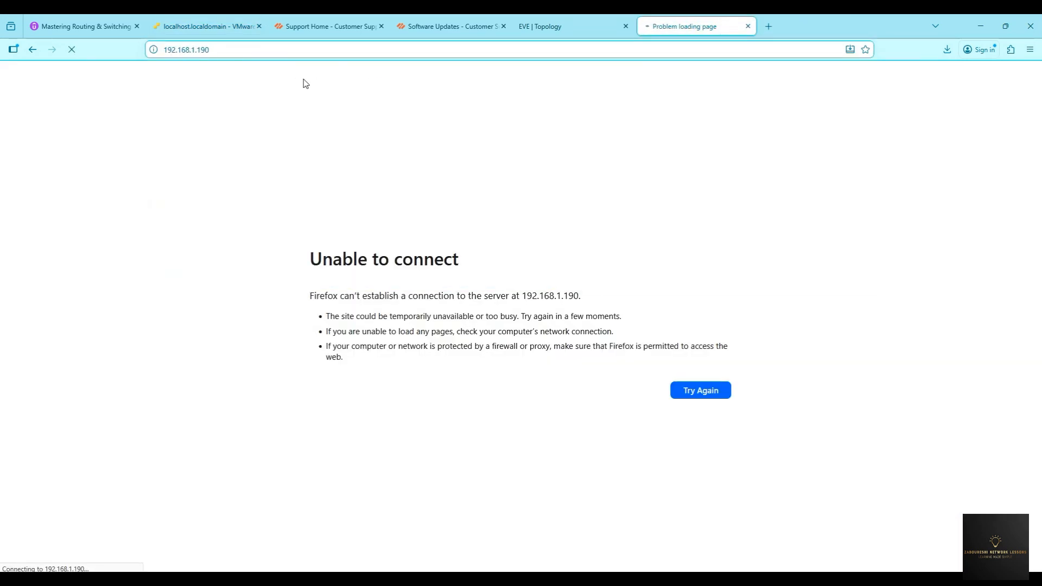
left_click(748, 26)
left_click(991, 49)
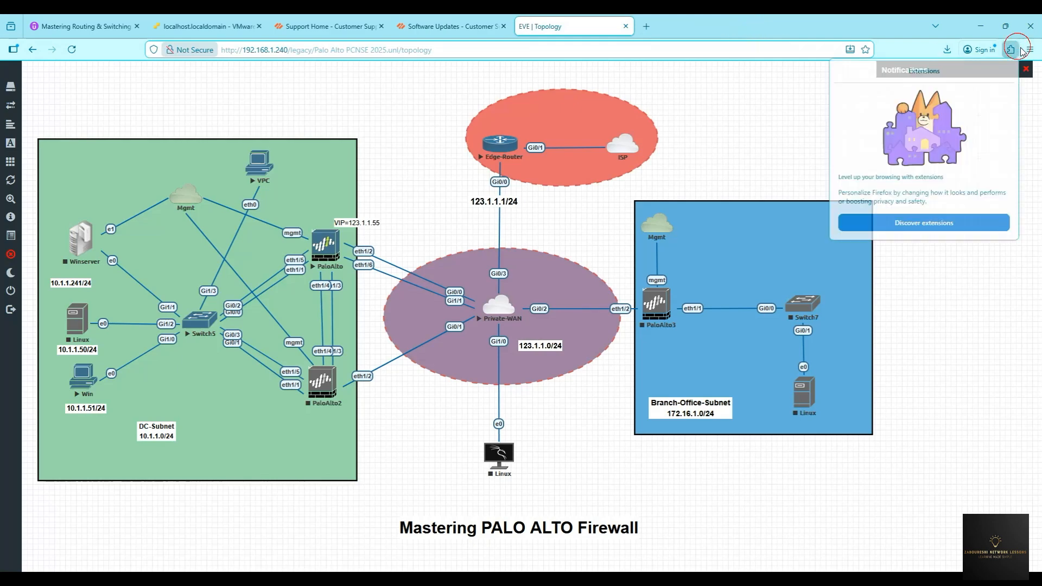
left_click(1029, 49)
left_click(924, 145)
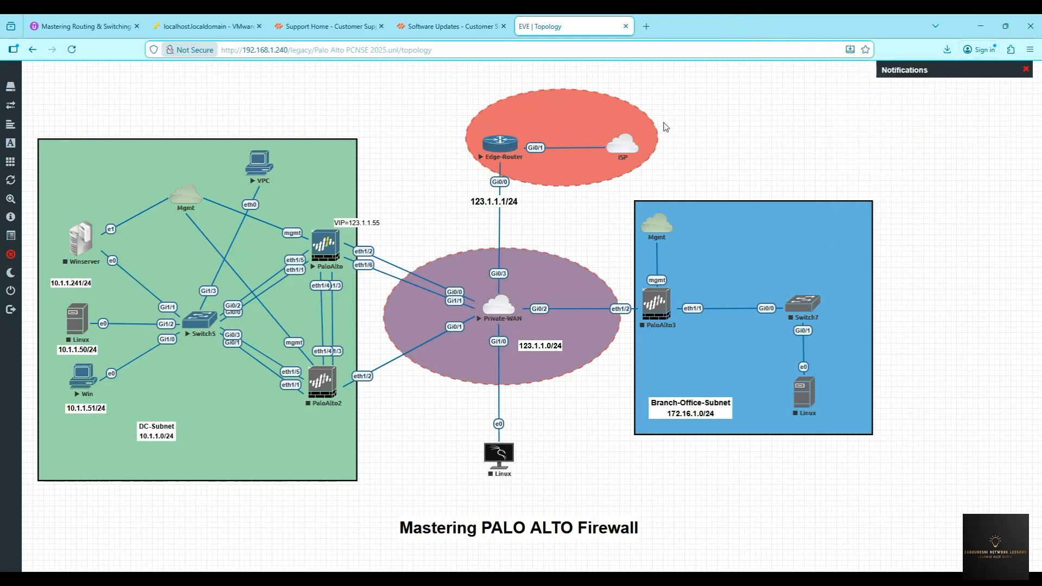
left_click(346, 54)
type("h")
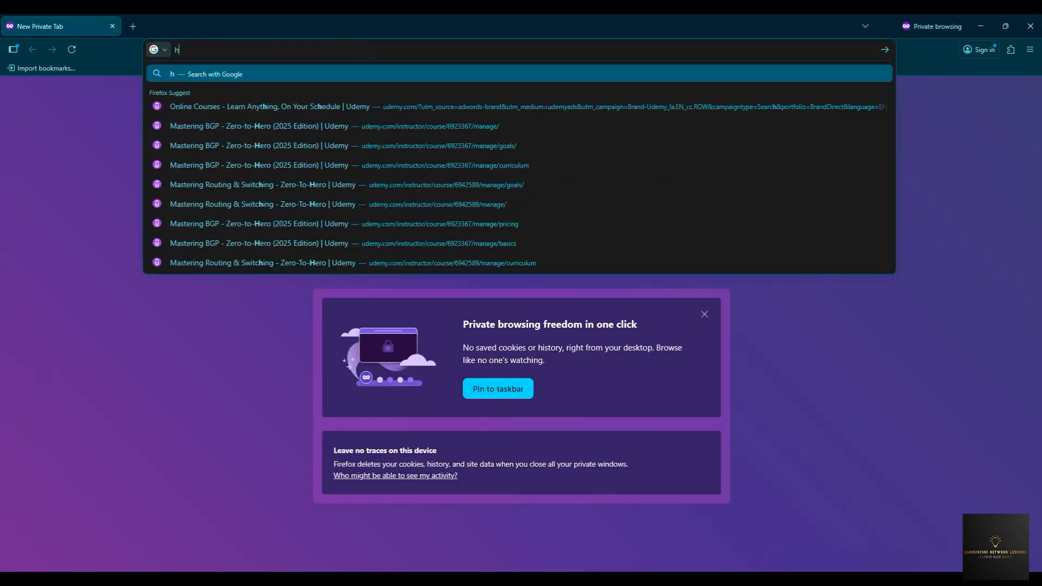
type("ttps://192.168.1.190")
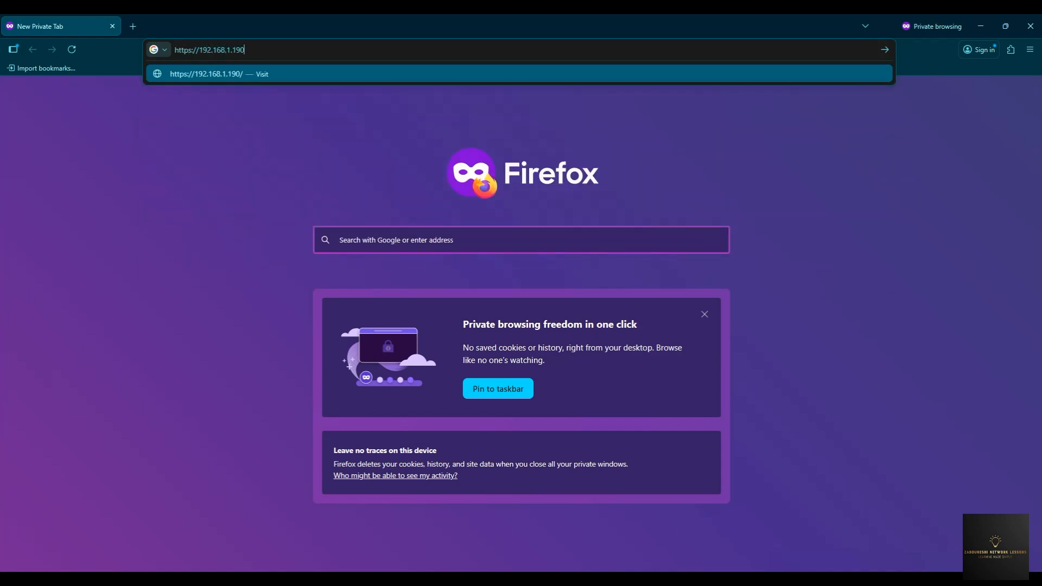
key("Return")
left_click(698, 372)
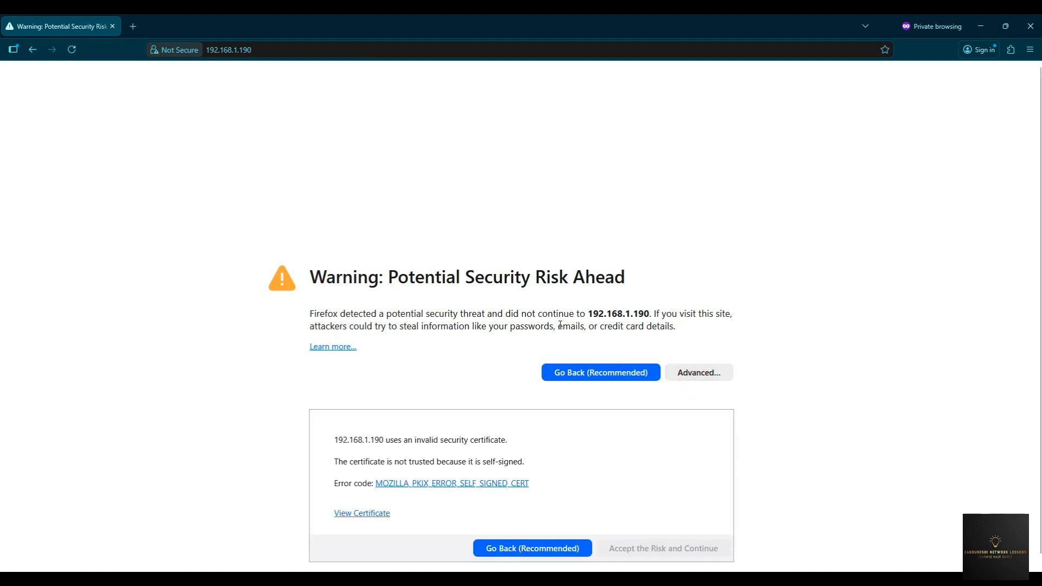
left_click(641, 550)
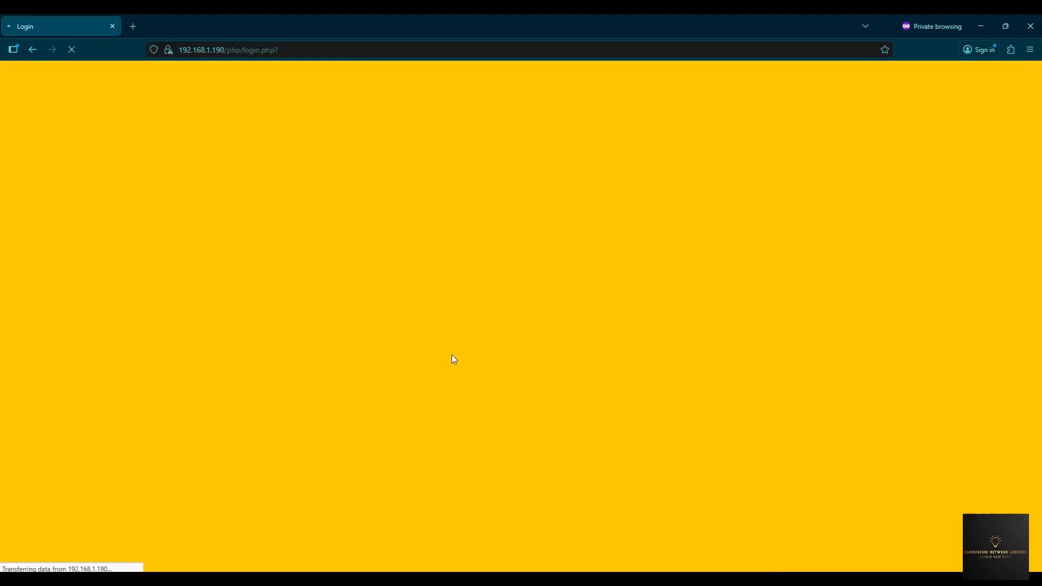
Step: Log in as admin with the password, then start re-entering credentials after the rejection
left_click(456, 240)
key("Tab")
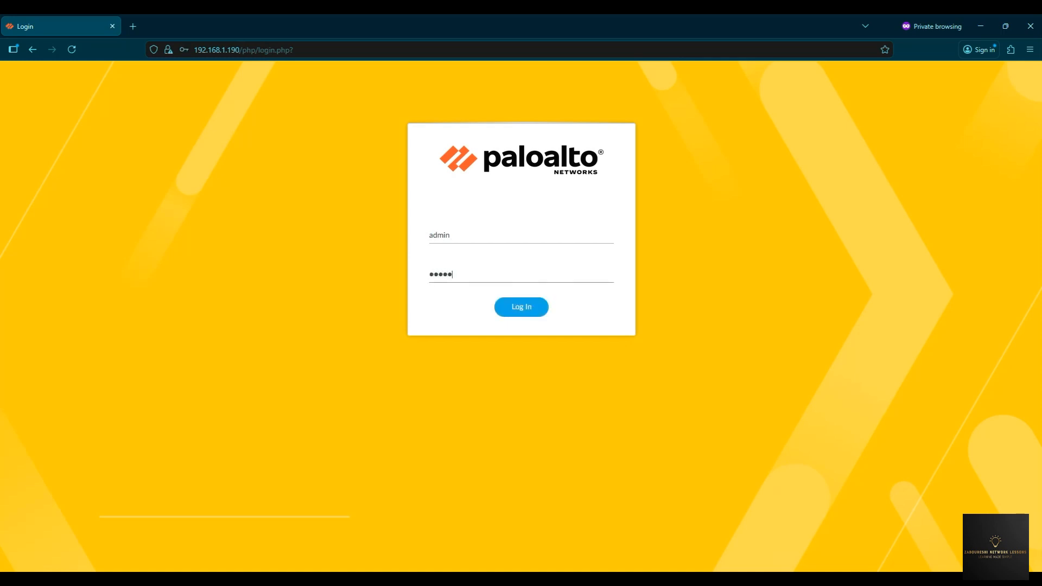
key("Return")
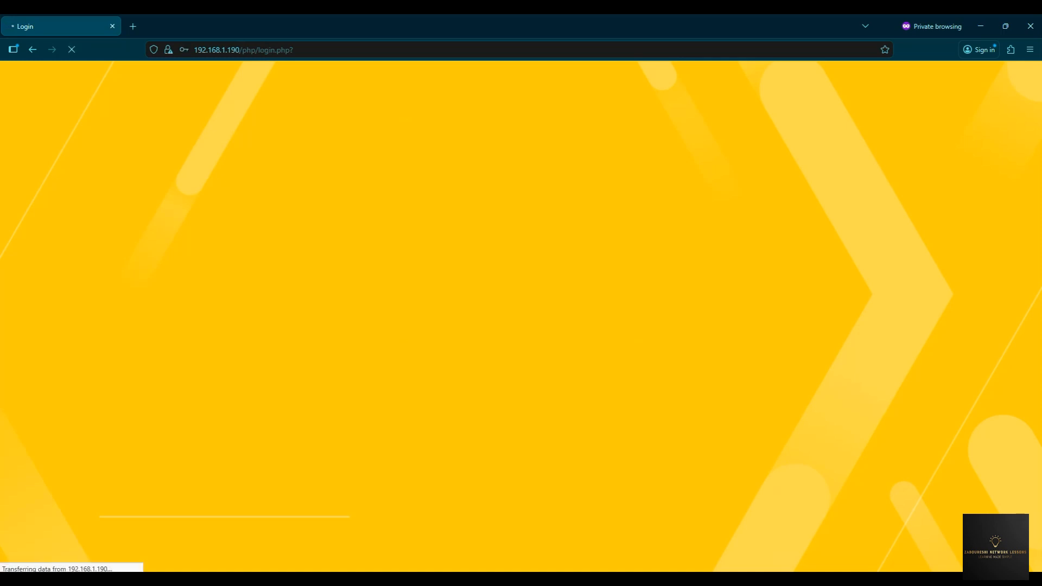
type("ad")
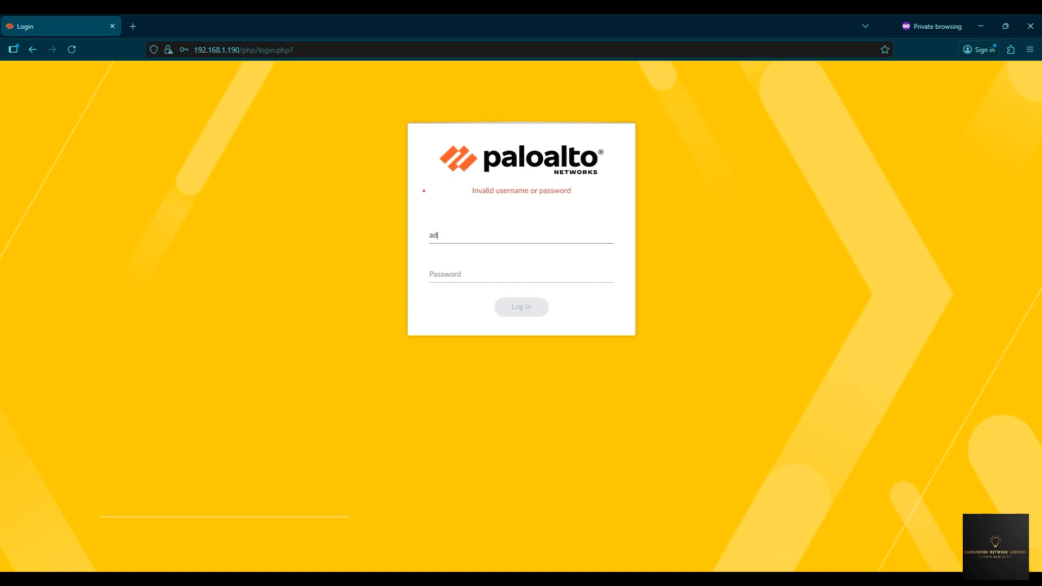
key("Tab")
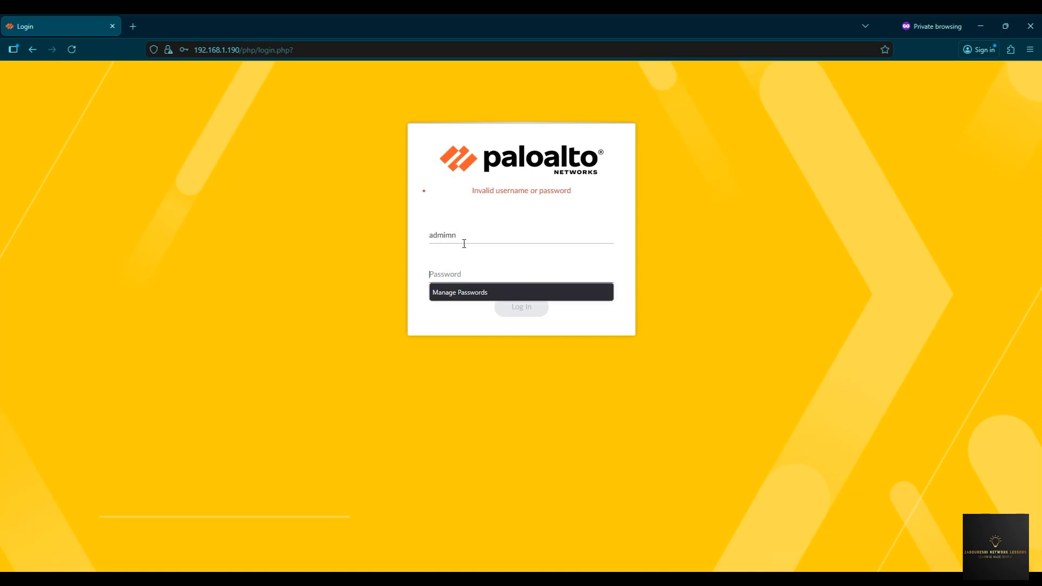
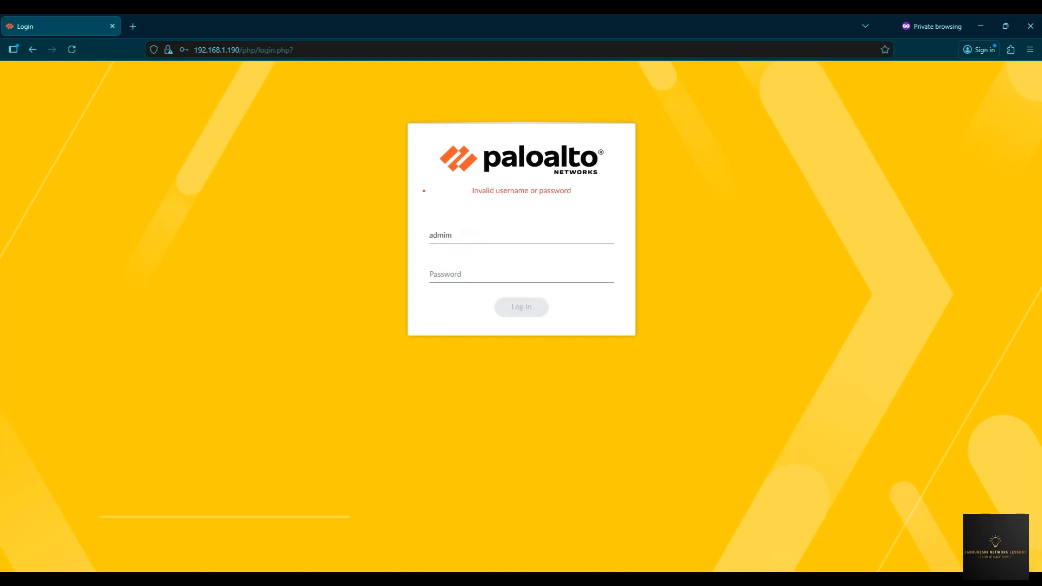
Step: Correct the username to admin, enter the password, and log in to PAN-OS
left_click(480, 240)
key("Tab")
type("•")
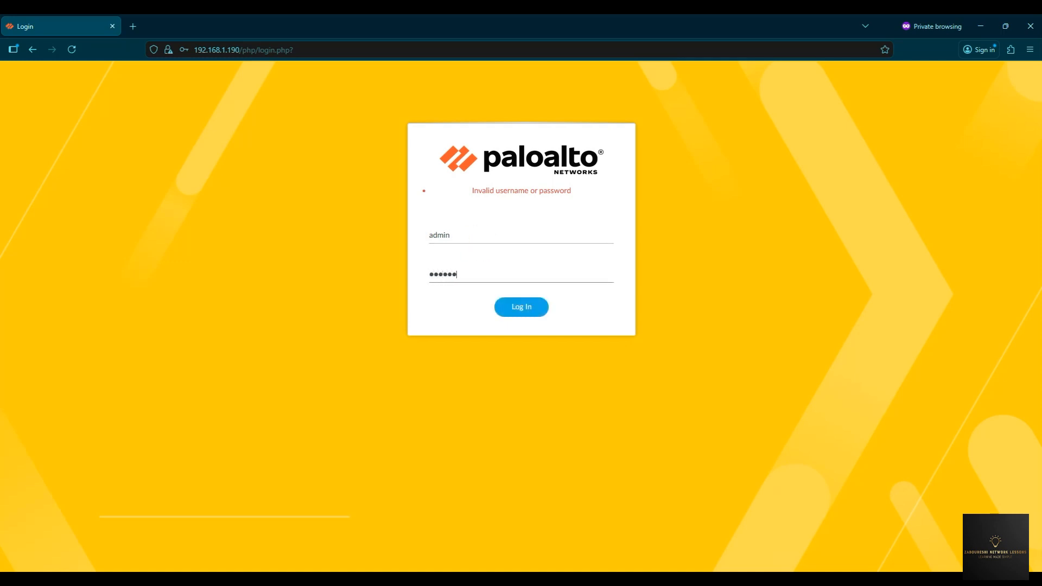
key("Return")
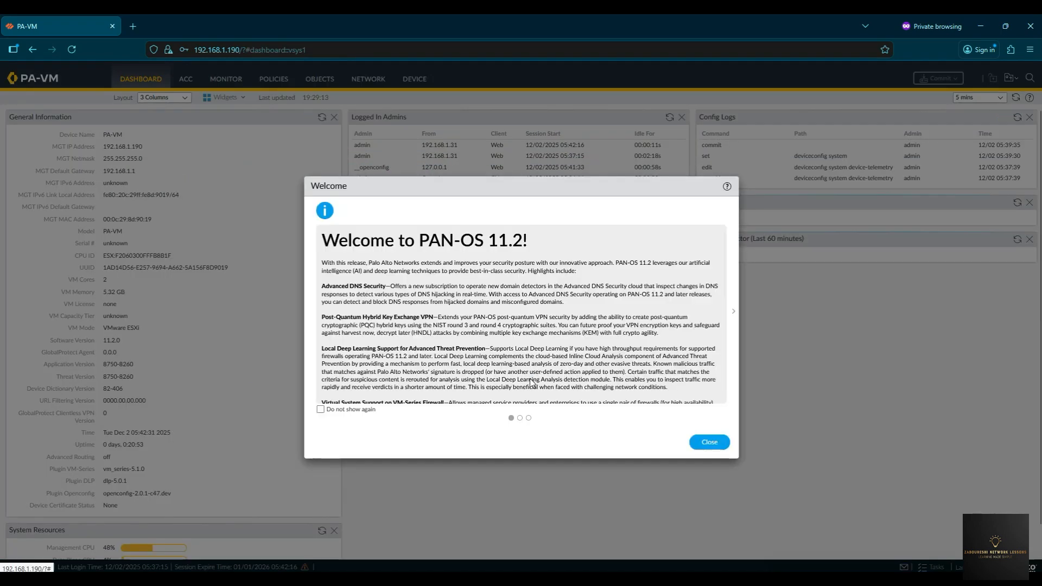
Step: Close the Welcome to PAN-OS 11.2 dialog on the PA-VM dashboard
left_click(707, 444)
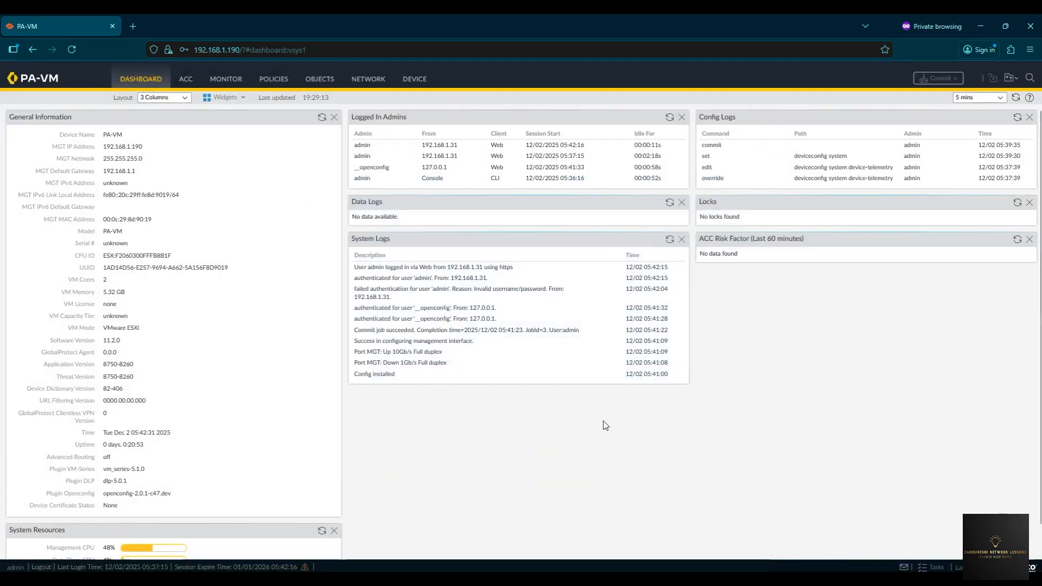